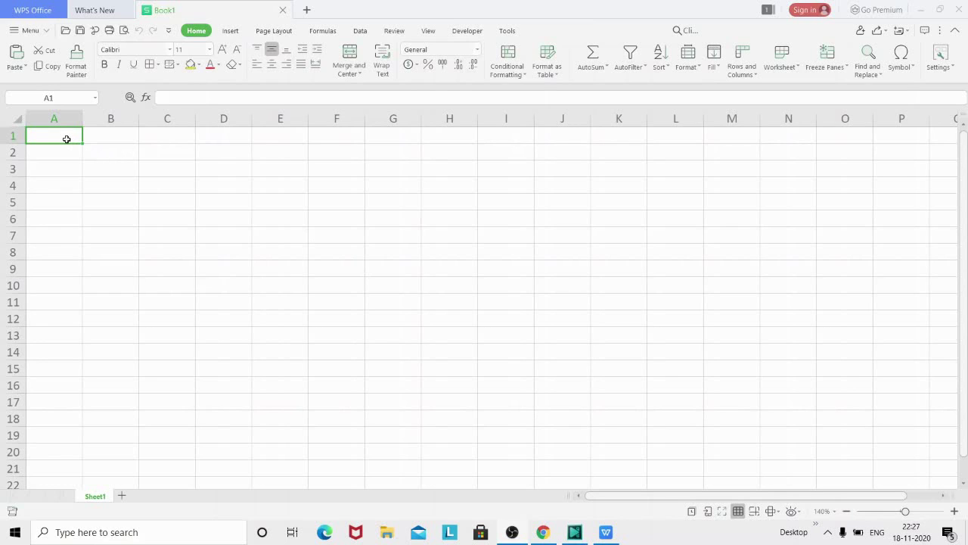
Step: Merge and center cells A1:I2 and enter the title "countif vs countifs"
drag(67, 140, 515, 154)
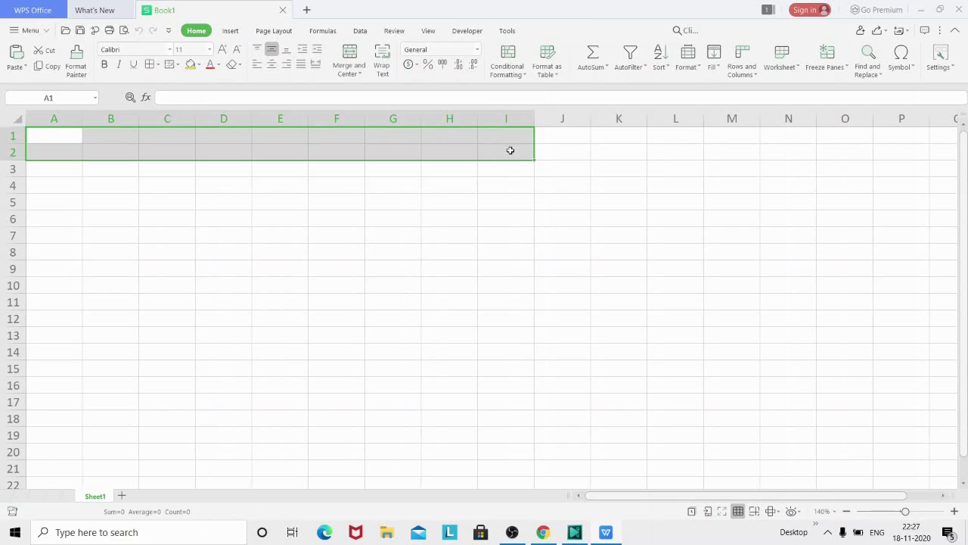
click(350, 53)
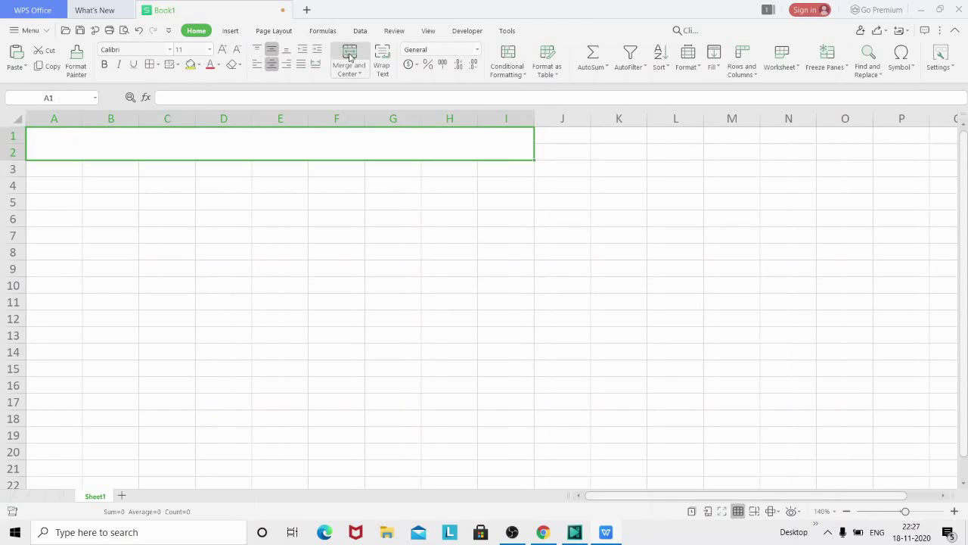
double_click(292, 134)
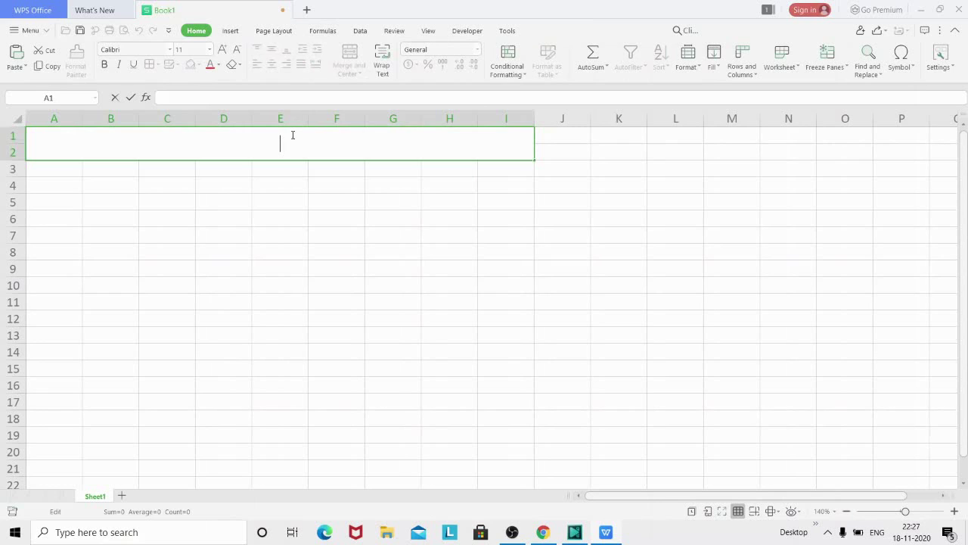
text(countif vs countif)
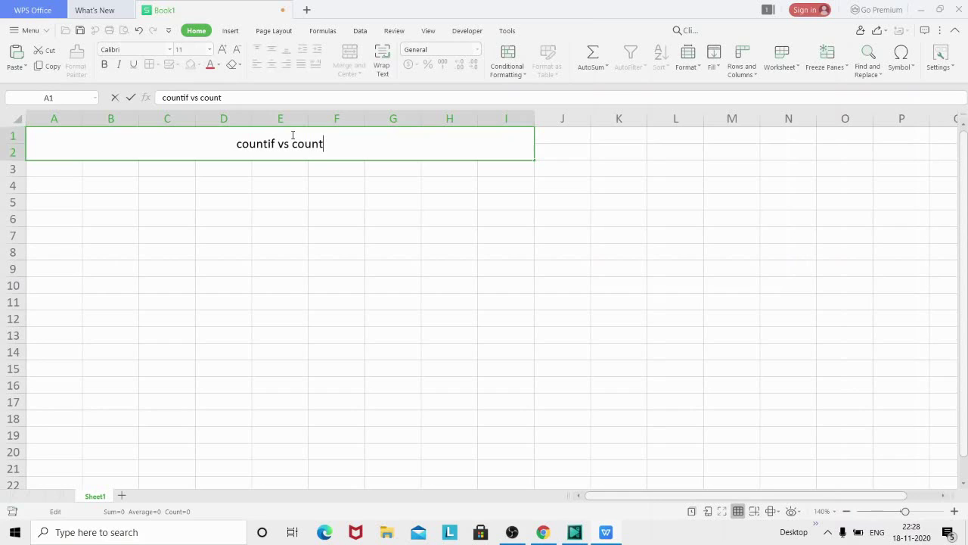
text(s)
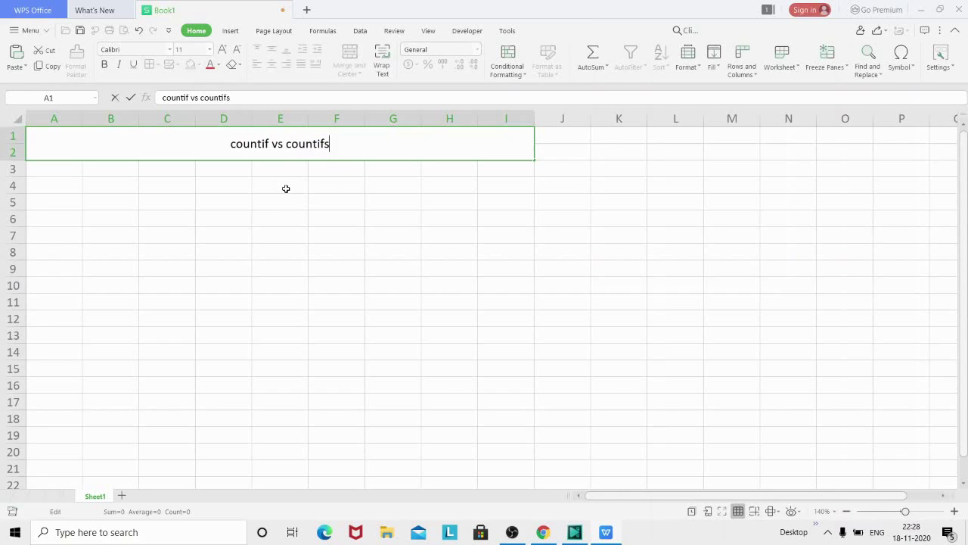
Step: Enter the column headers Name, Class and Section in cells A6 to C6
click(99, 218)
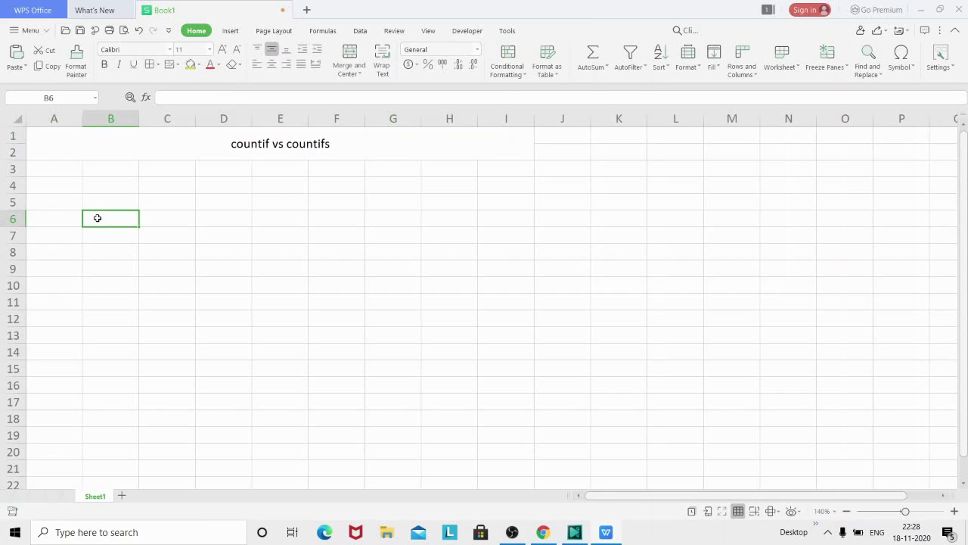
click(54, 217)
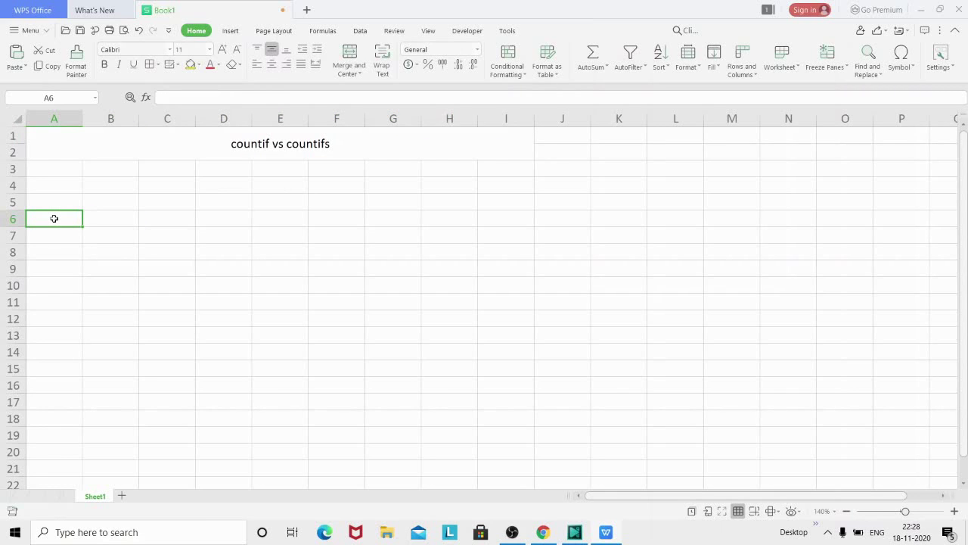
text(Nma)
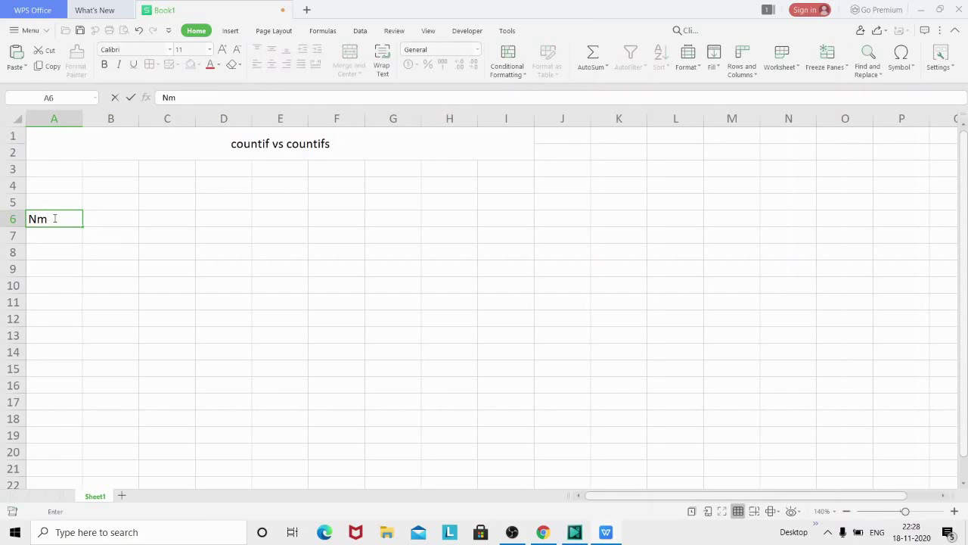
key(BackSpace)
key(BackSpace)
text(ame)
click(100, 222)
text(Class)
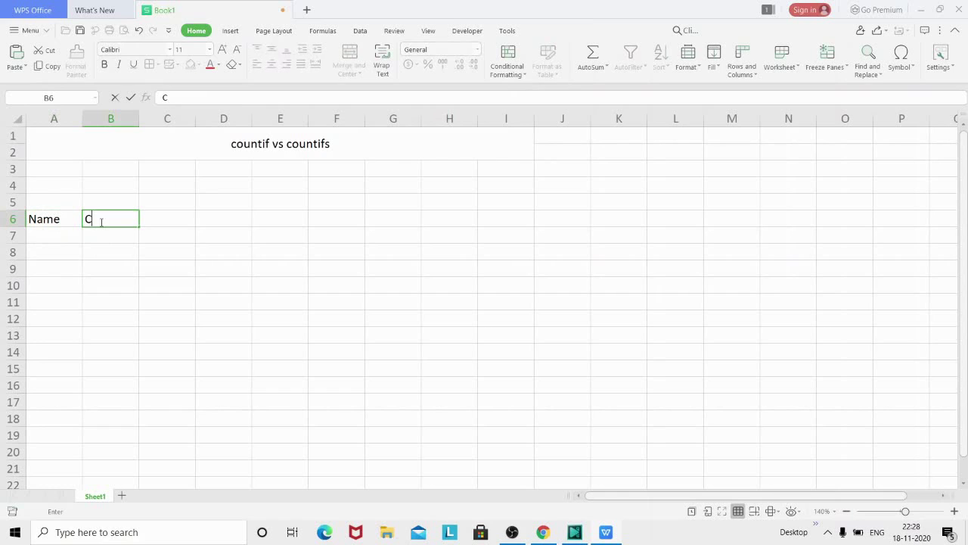
click(164, 221)
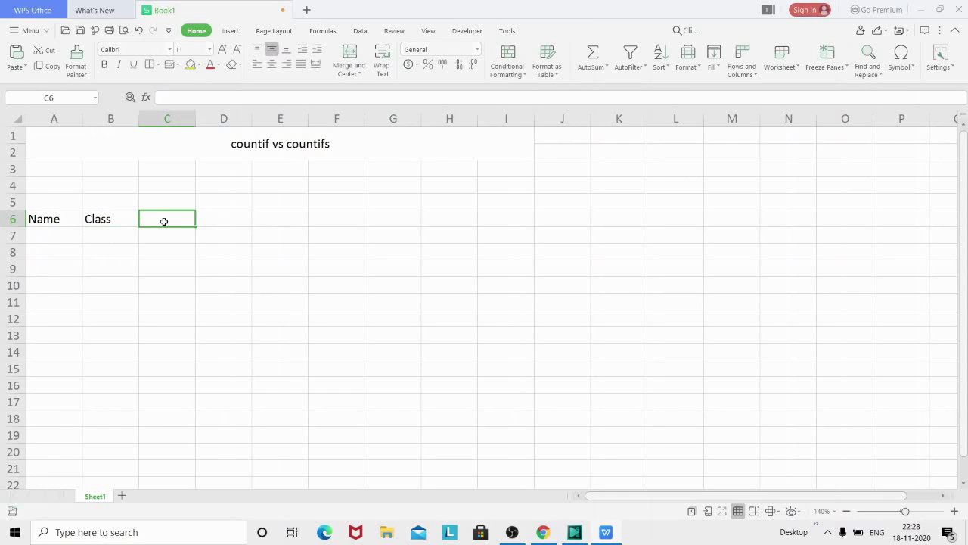
text(Sec)
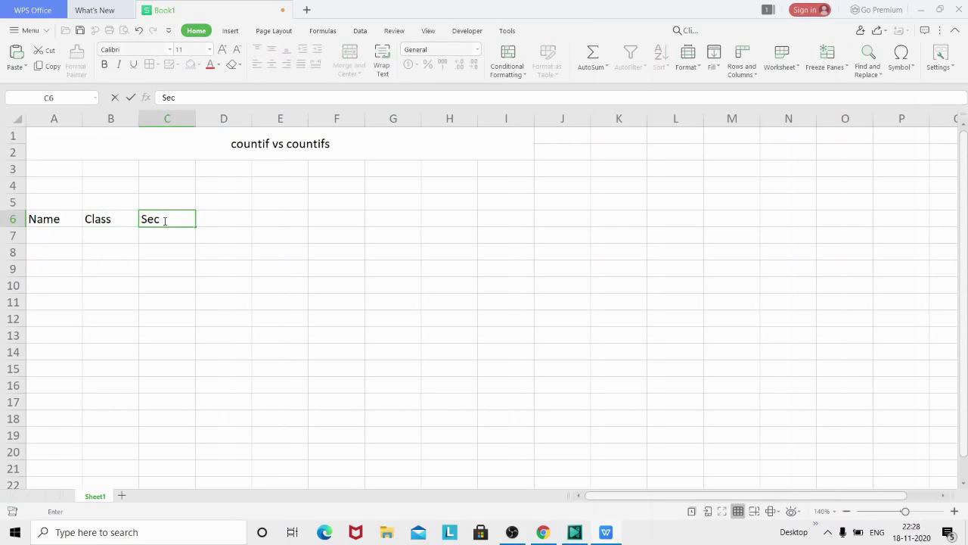
text(tion)
Step: Enter the first four students' names in the Name column, cells A7 to A10
click(67, 236)
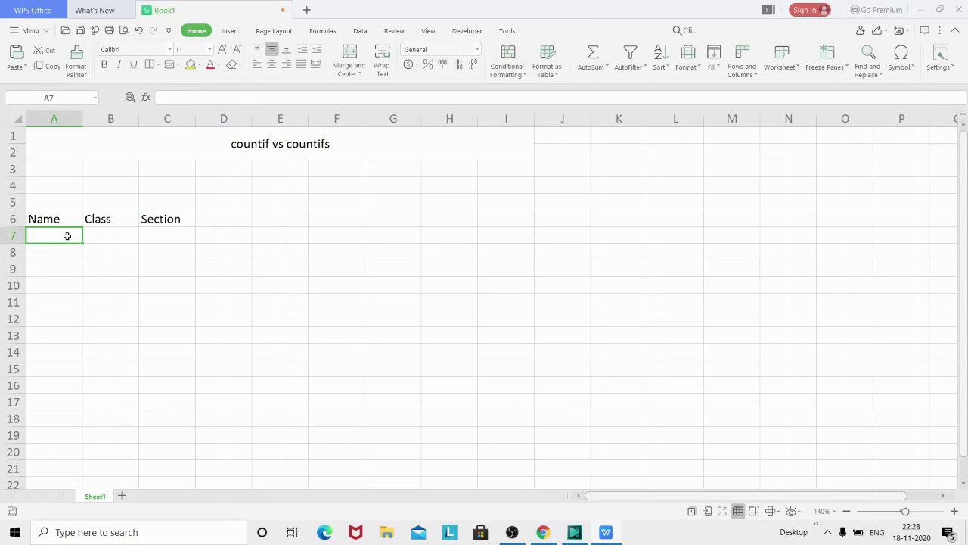
text(Ami)
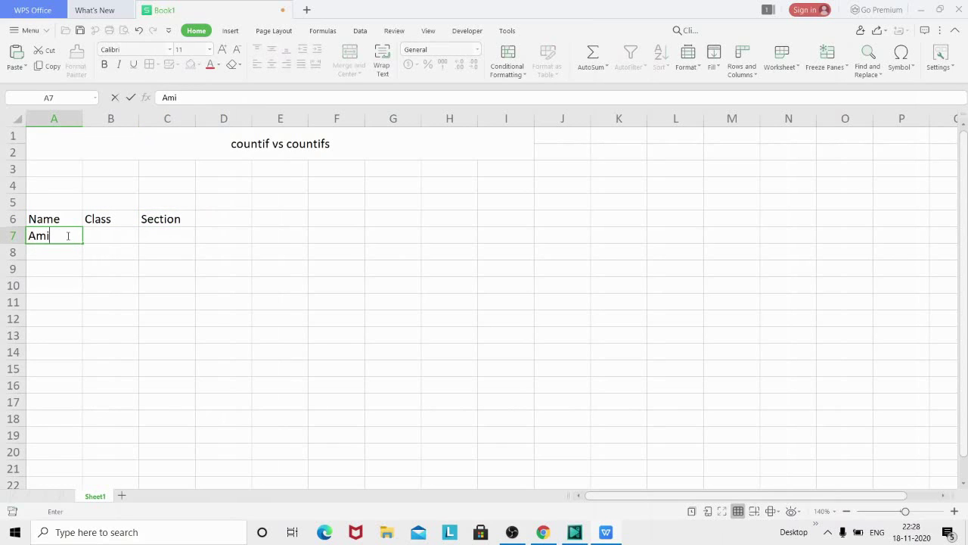
text(t)
click(61, 253)
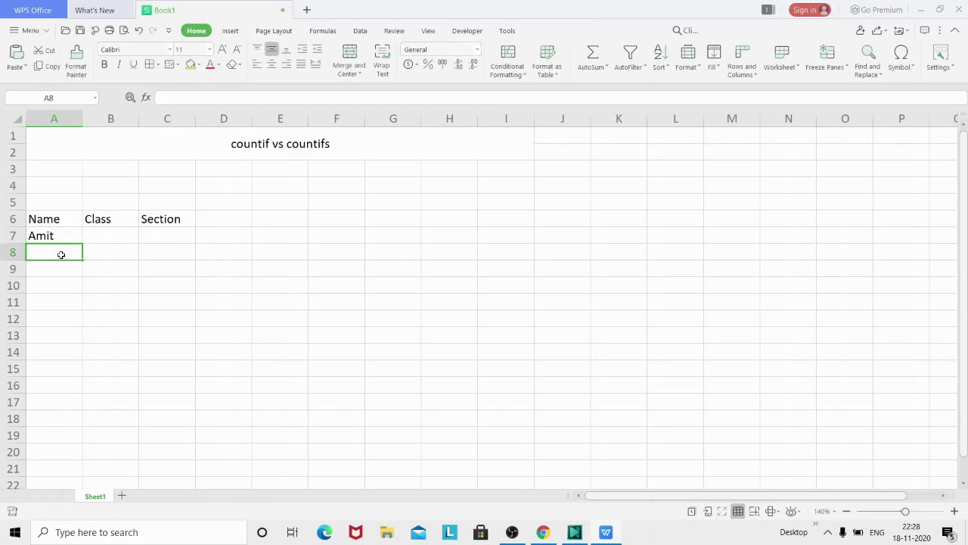
text(Sumi)
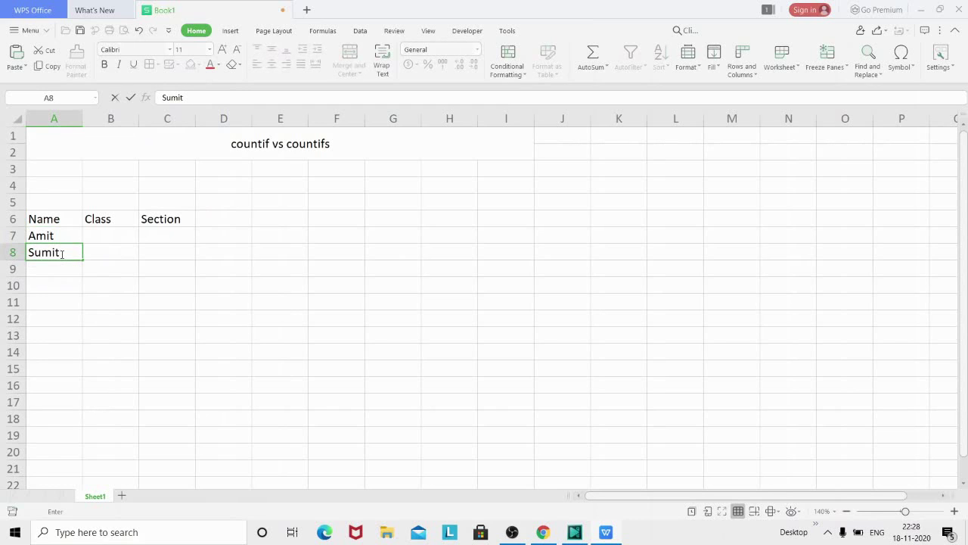
text(t)
click(58, 270)
text(R)
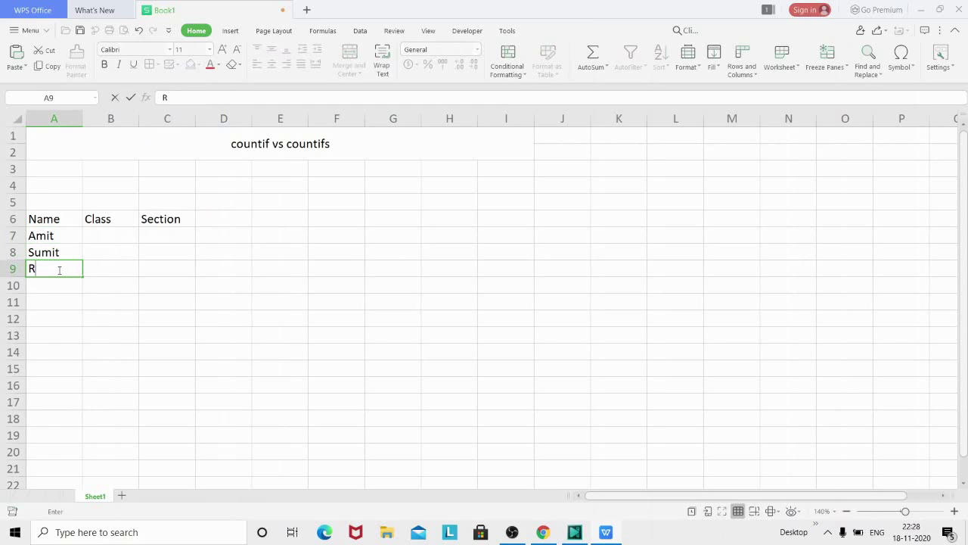
text(amesh)
click(59, 284)
text(M)
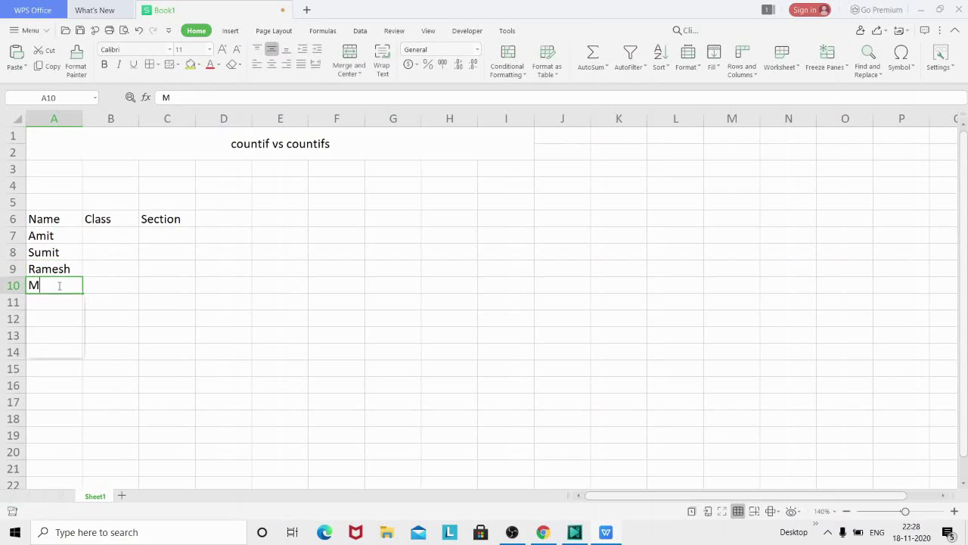
text(ahesh)
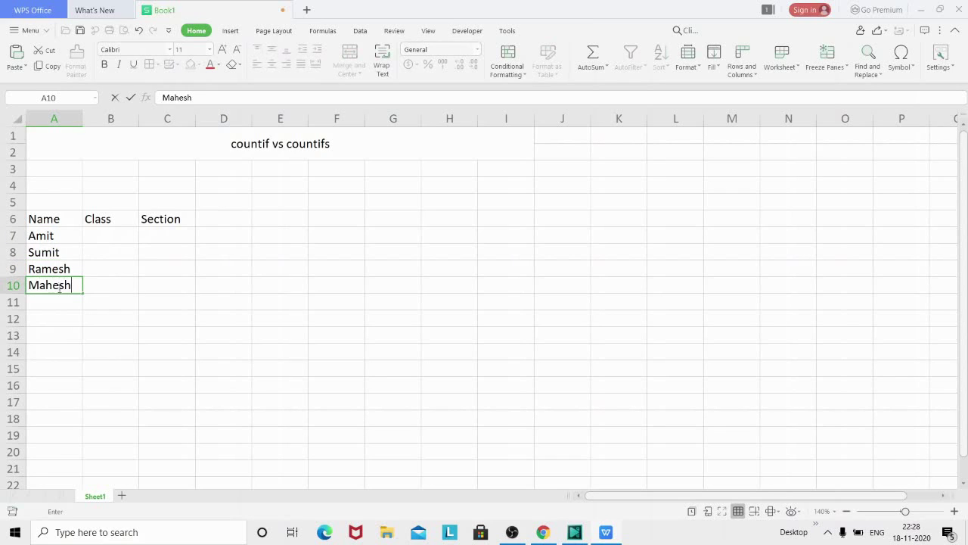
Step: Enter three more students' names in the Name column, cells A11 to A13
click(57, 301)
text(Vi)
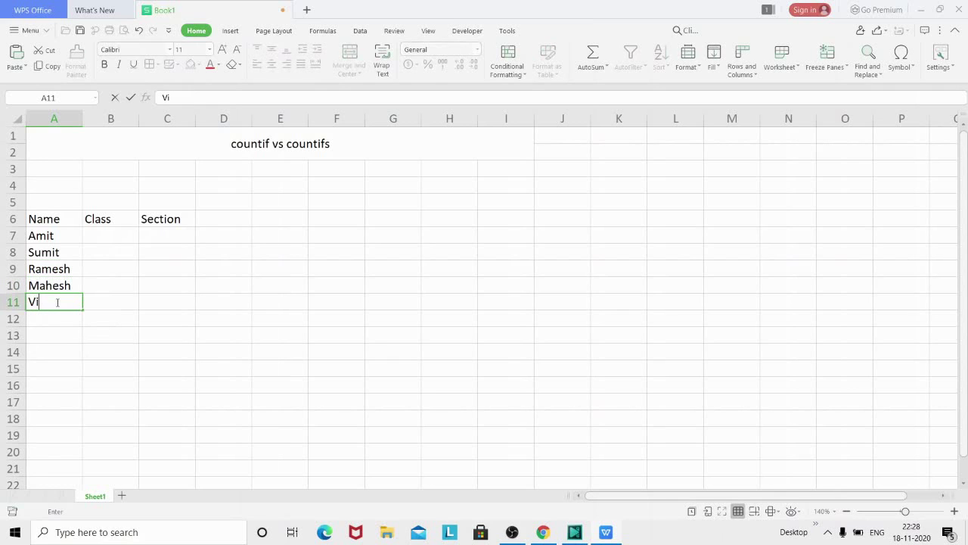
text(mal)
click(60, 325)
text(Kmal)
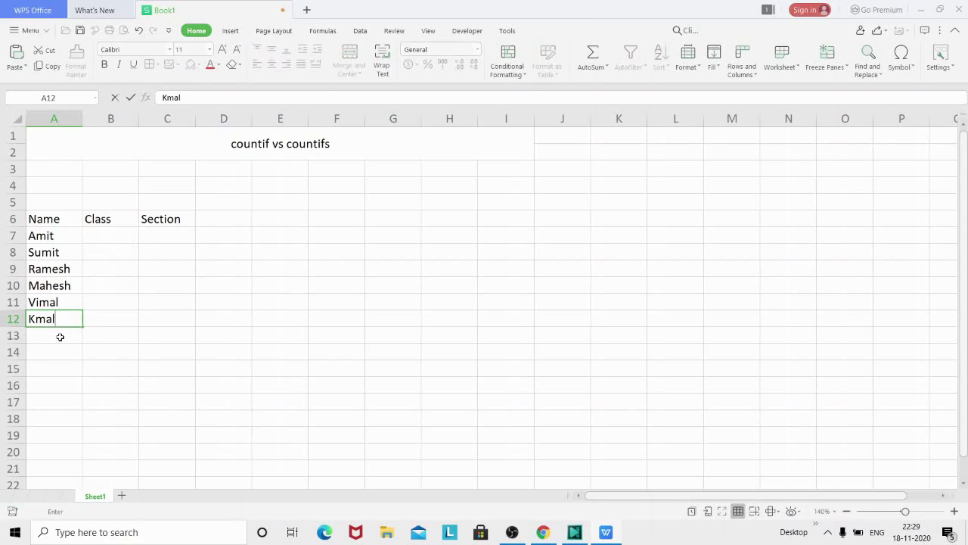
click(60, 336)
text(Ra)
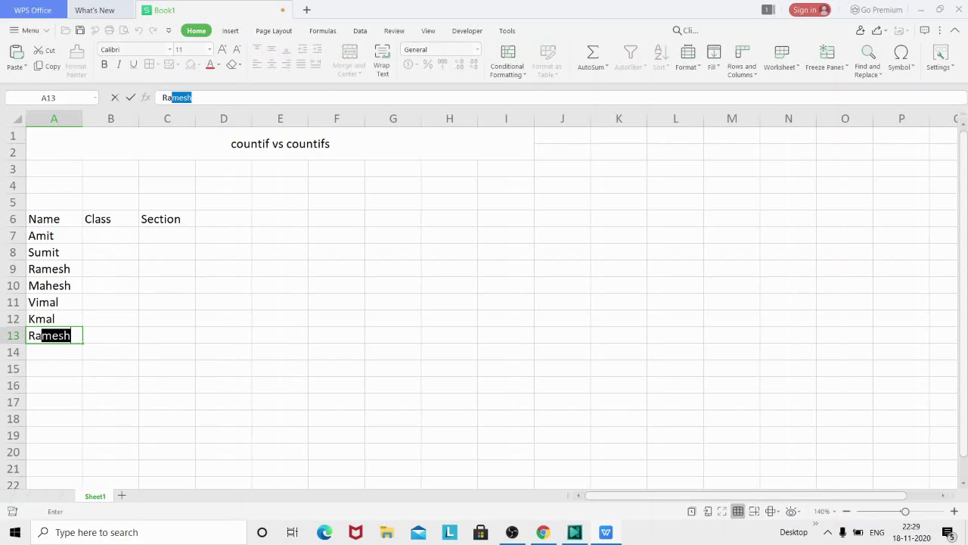
text(j)
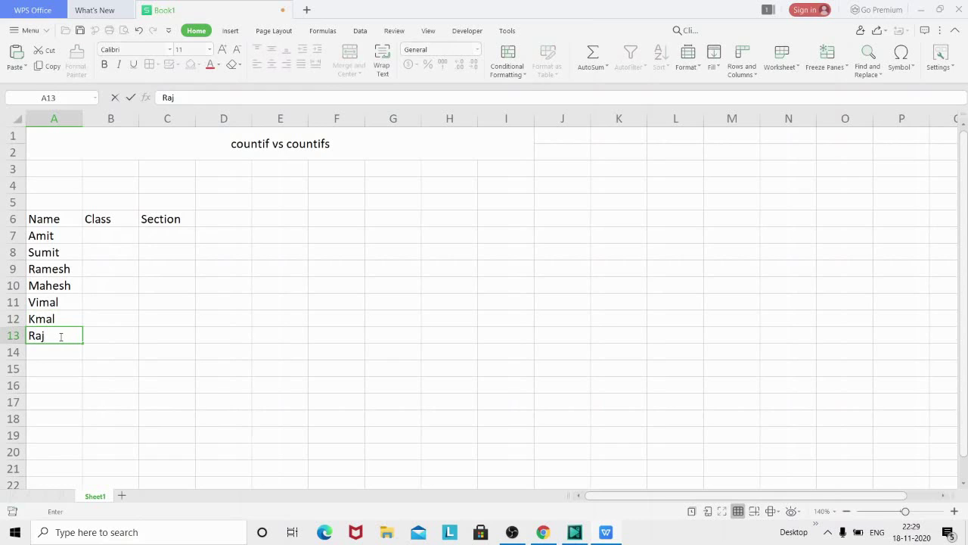
Step: Fill in the Class values 8, 9, 10 and 10 in cells B7 to B10
click(114, 233)
text(8)
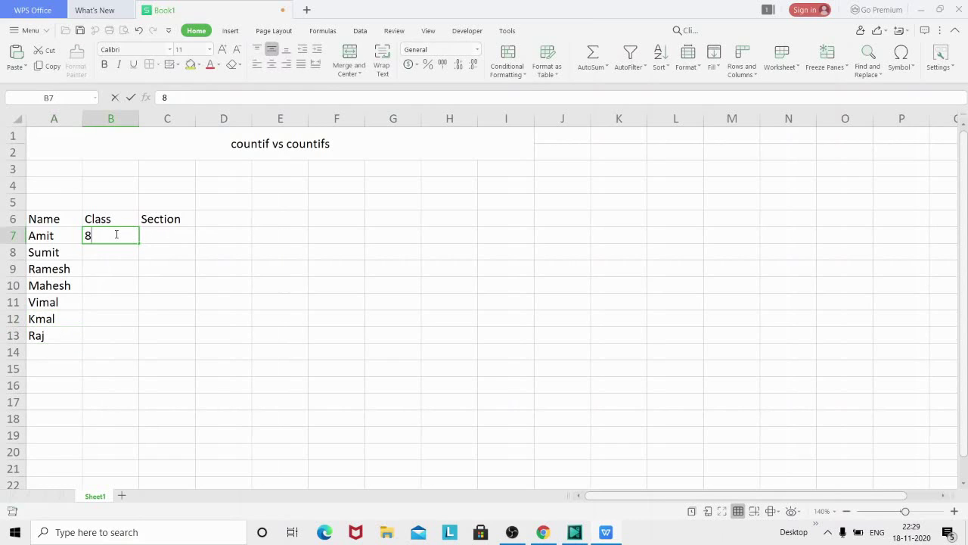
click(110, 254)
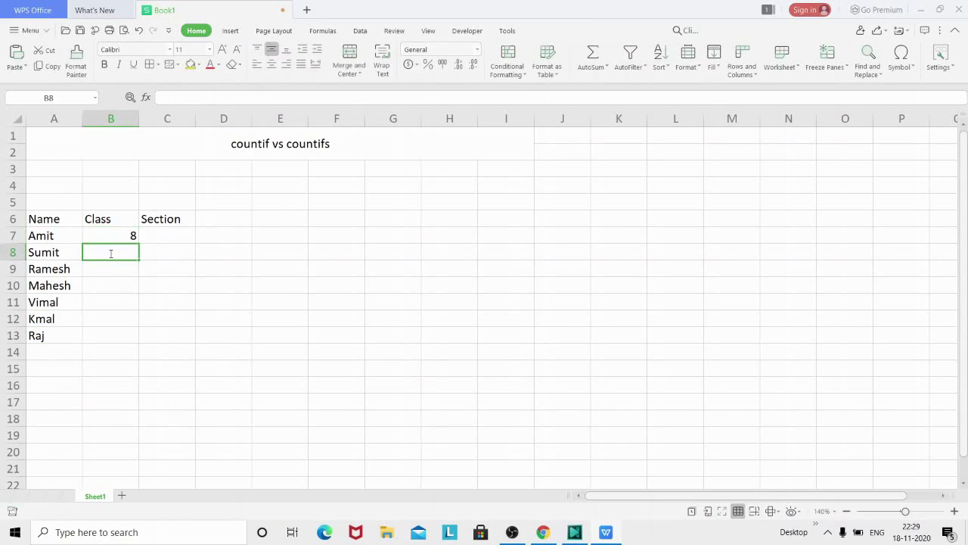
text(9)
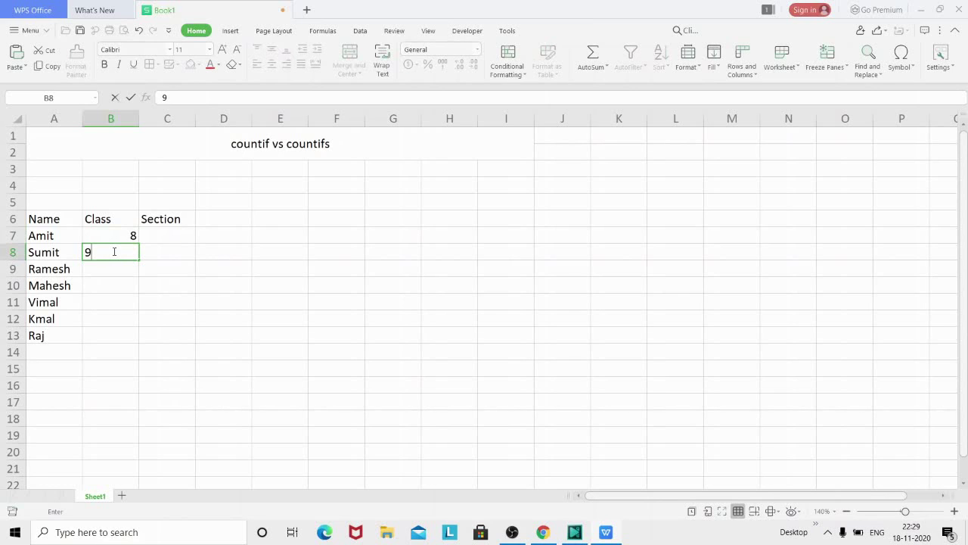
click(119, 267)
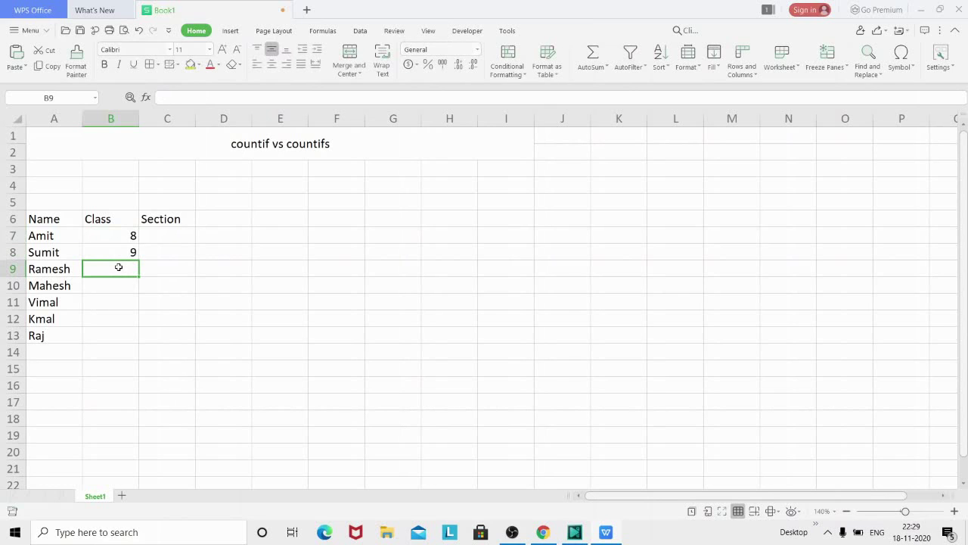
text(10)
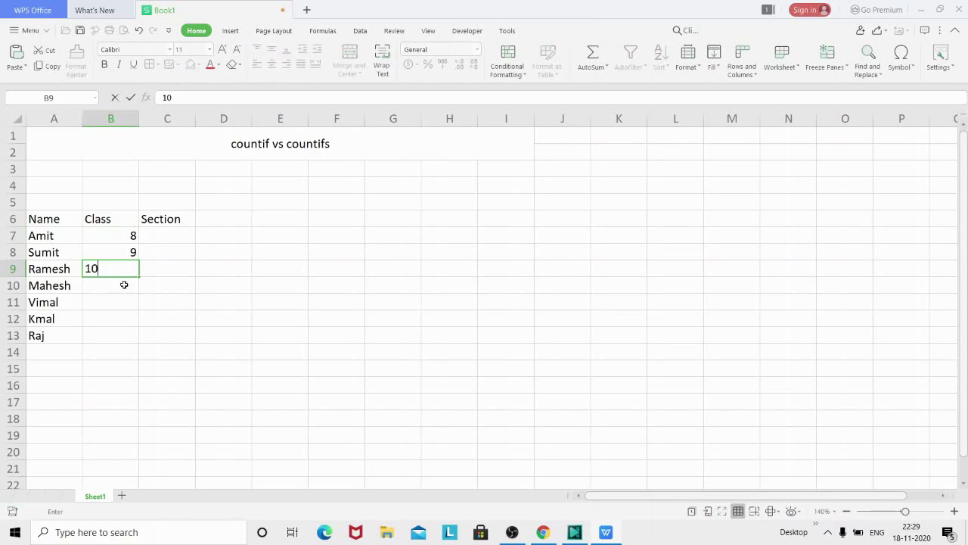
click(124, 287)
text(10)
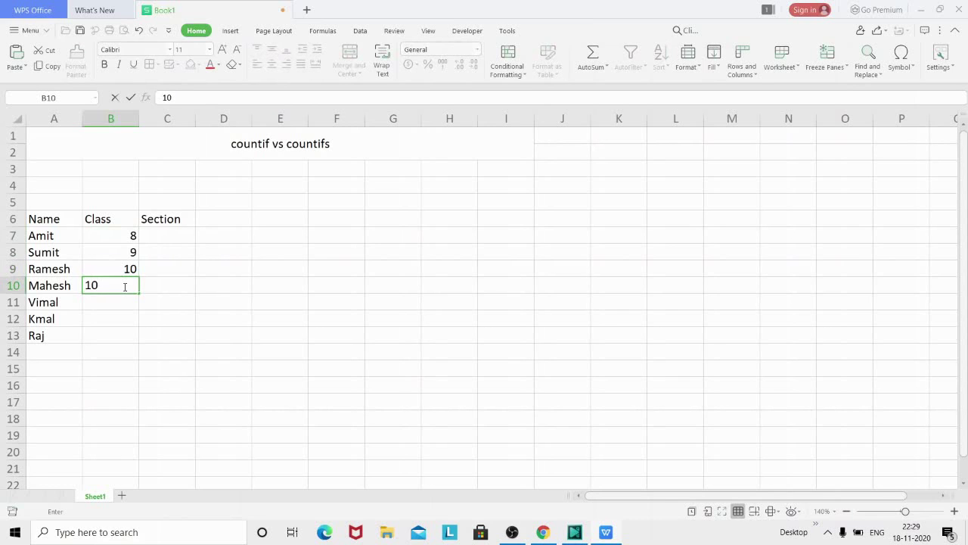
Step: Complete the Class column with 8, 9 and 10 in cells B11 to B13
click(124, 300)
text(8)
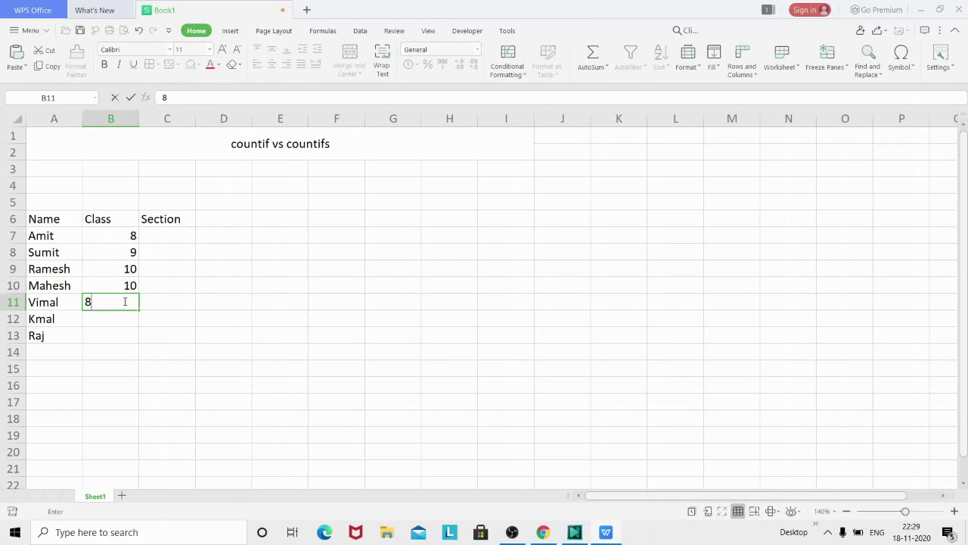
click(120, 318)
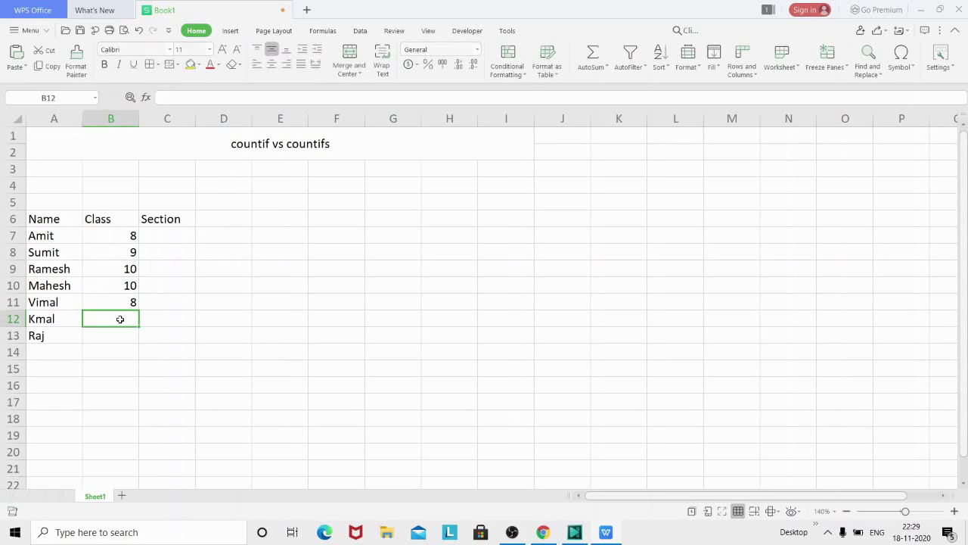
text(9)
click(116, 334)
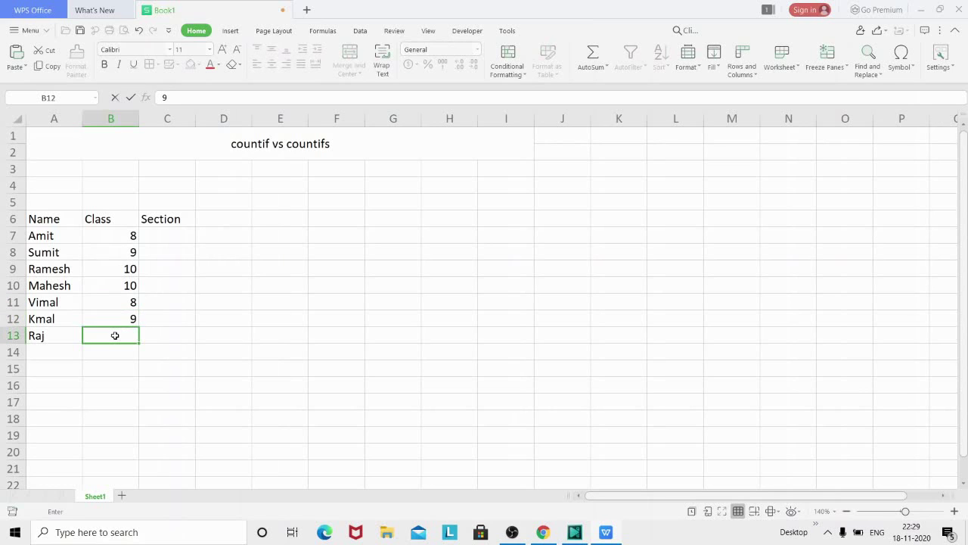
text(10)
click(171, 334)
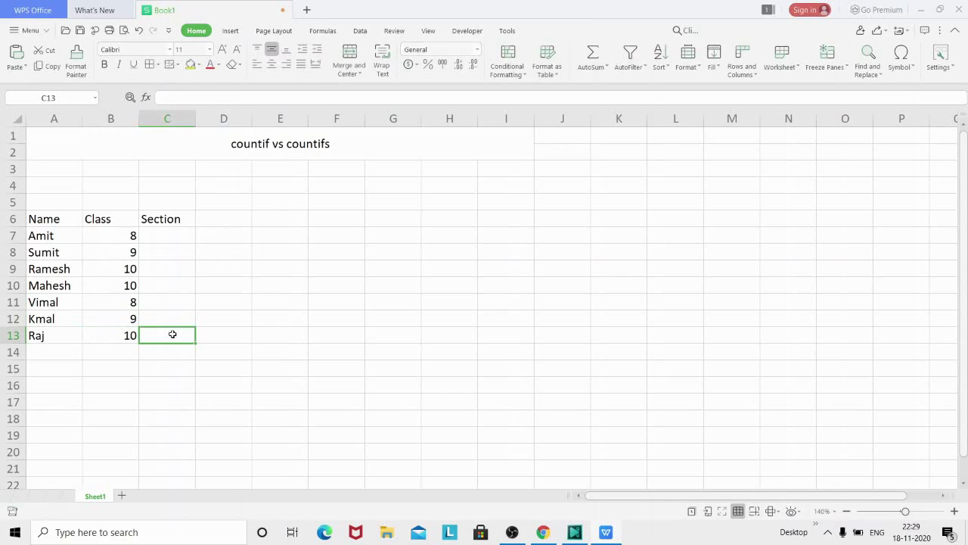
Step: Enter the Section values A in C7, B in C11, A in C13 and B in C9
click(173, 237)
text(A)
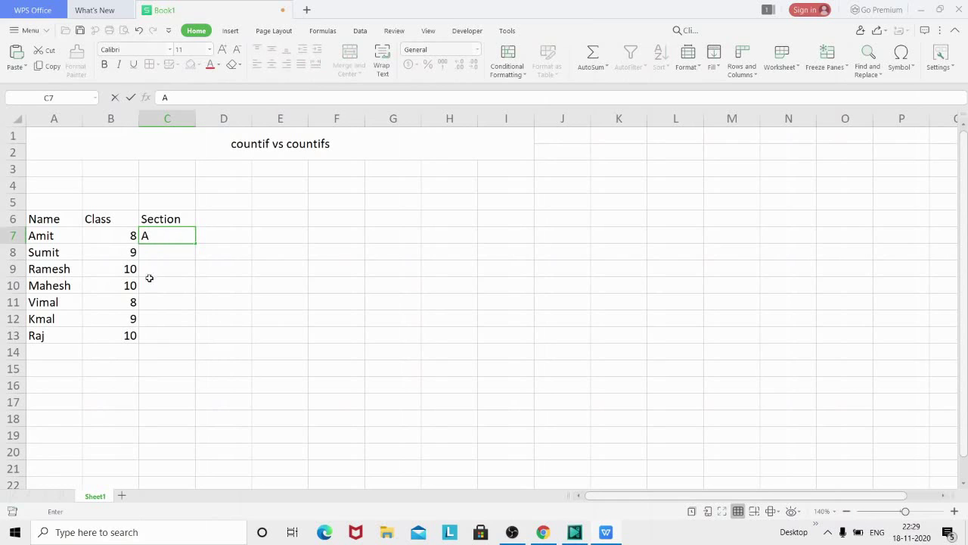
click(153, 303)
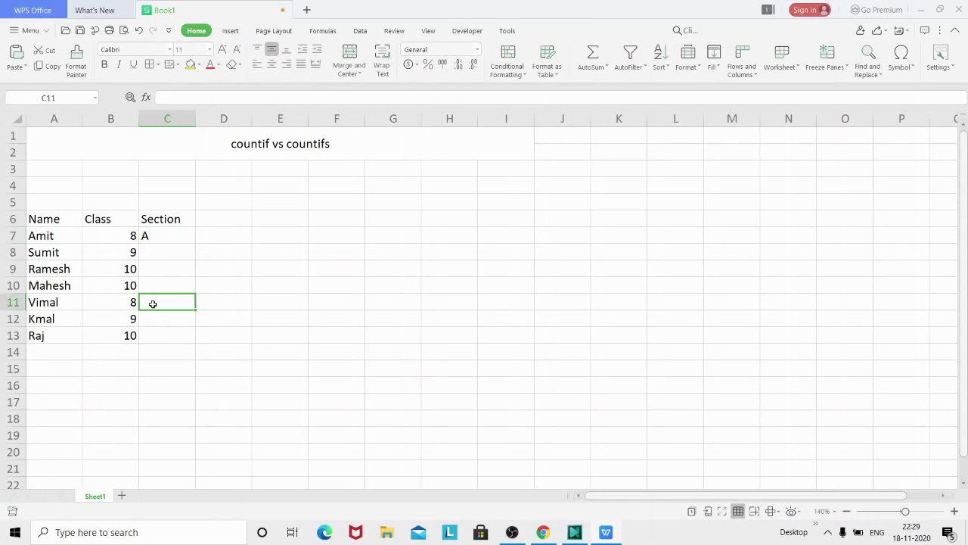
text(B)
click(158, 335)
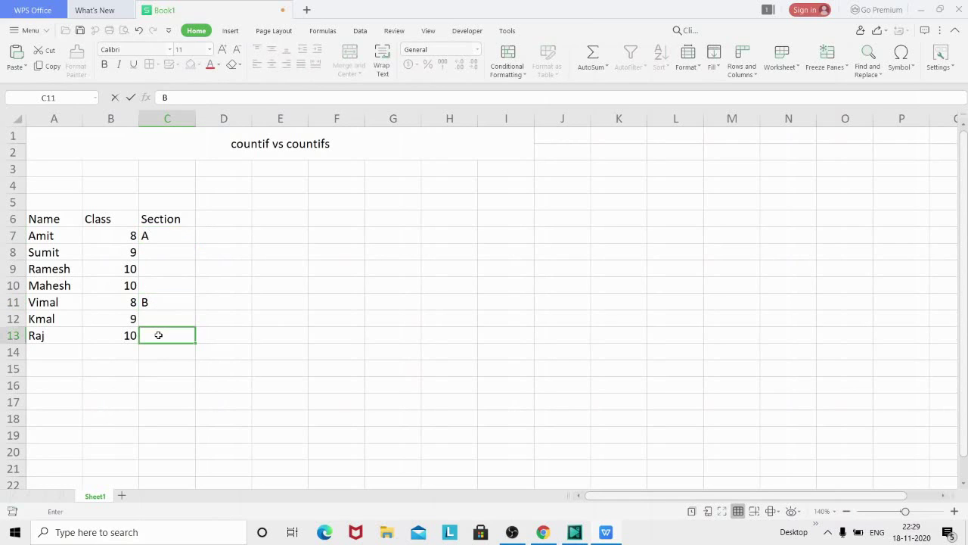
text(A)
click(166, 269)
text(B)
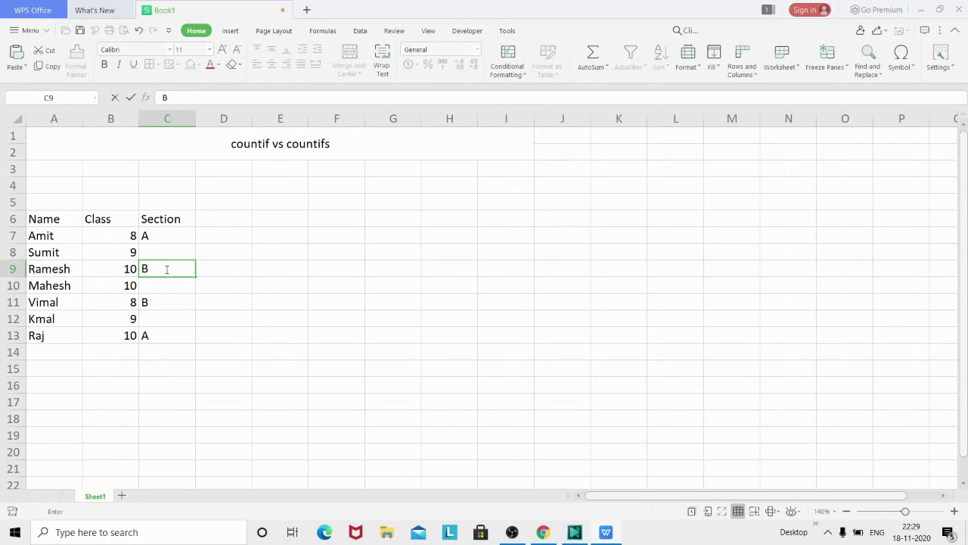
Step: Fill the remaining Section cells with B in C10, A in C8 and B in C12
click(163, 290)
text(B)
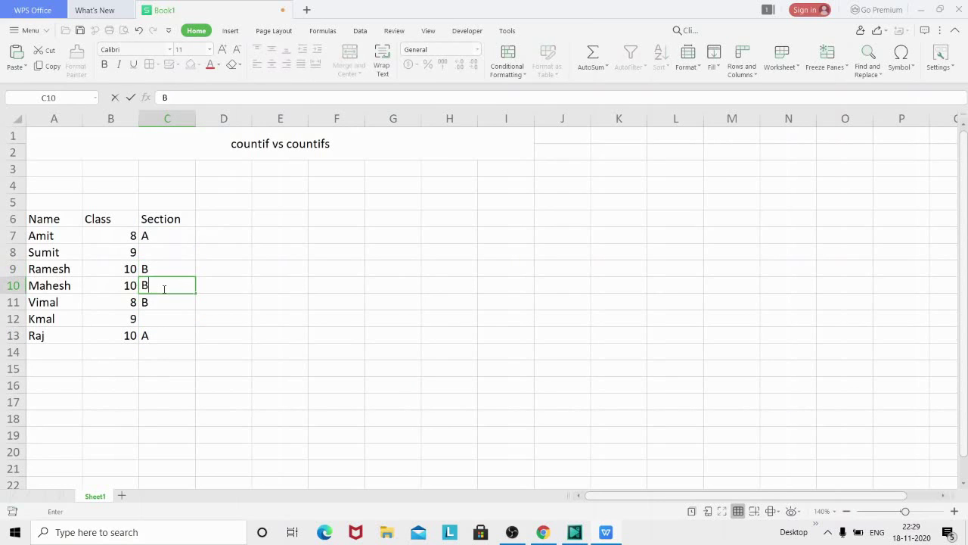
click(162, 249)
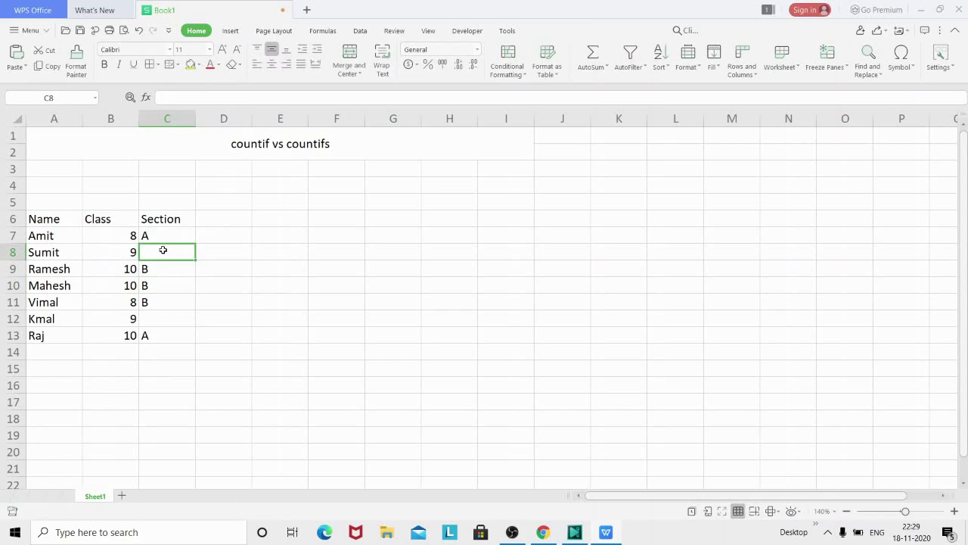
text(A)
click(159, 321)
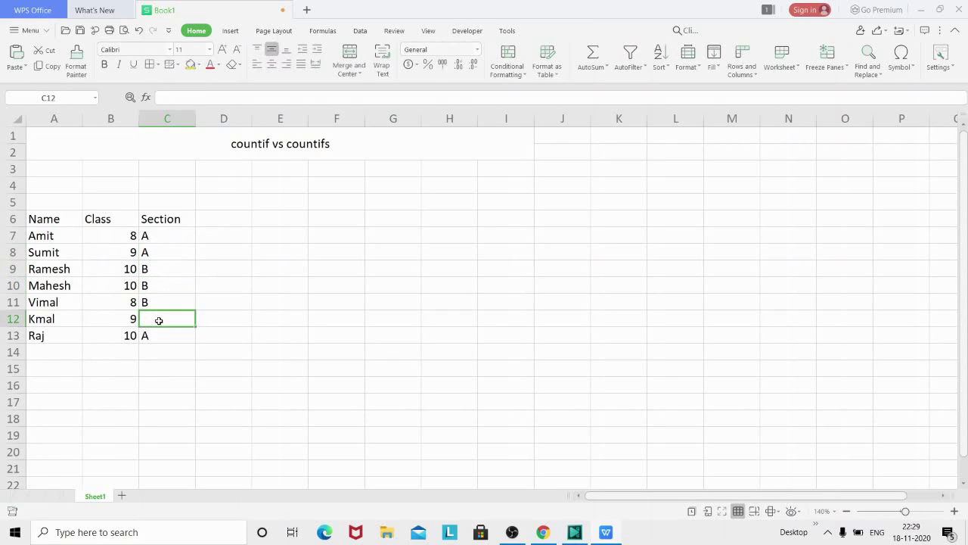
text(B)
click(181, 356)
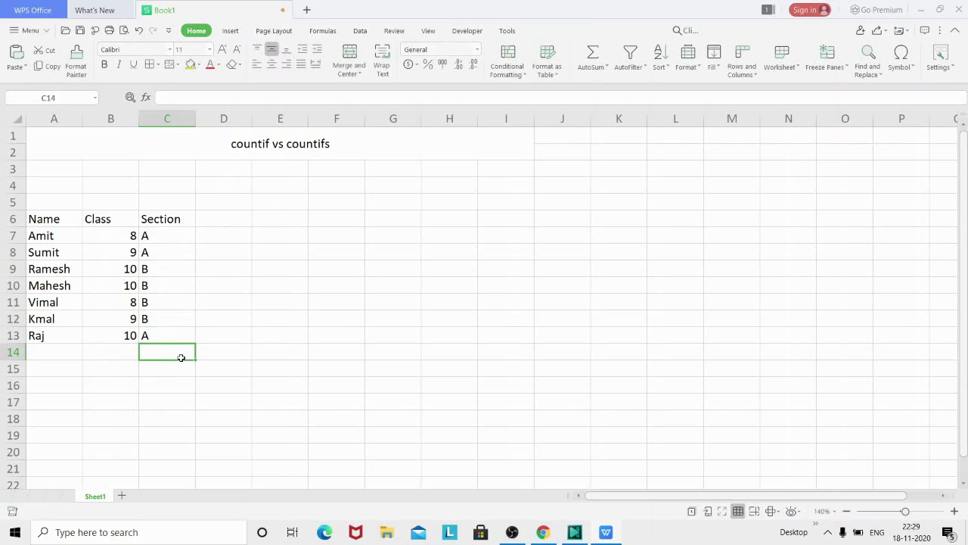
Step: Add three more students' names to the Name column, cells A14 to A16
click(54, 354)
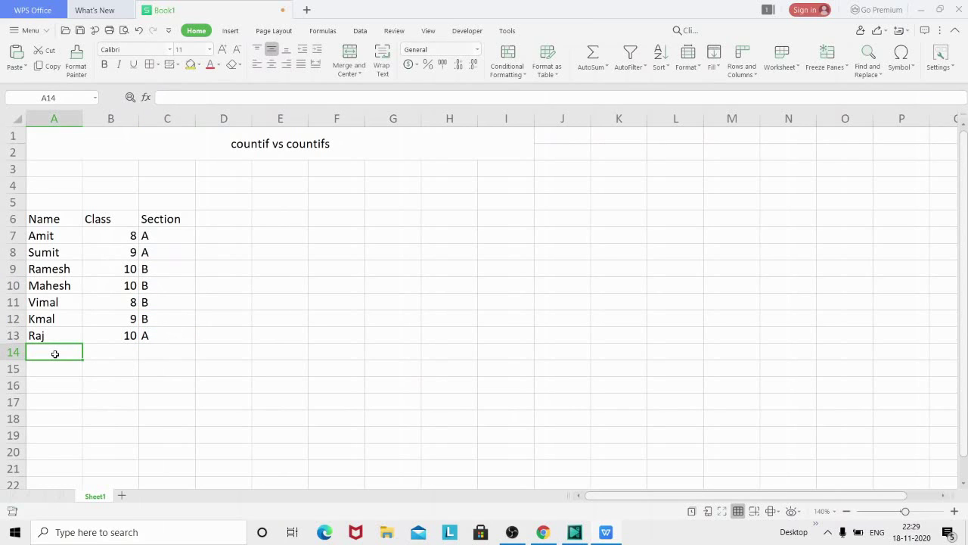
text(Ra)
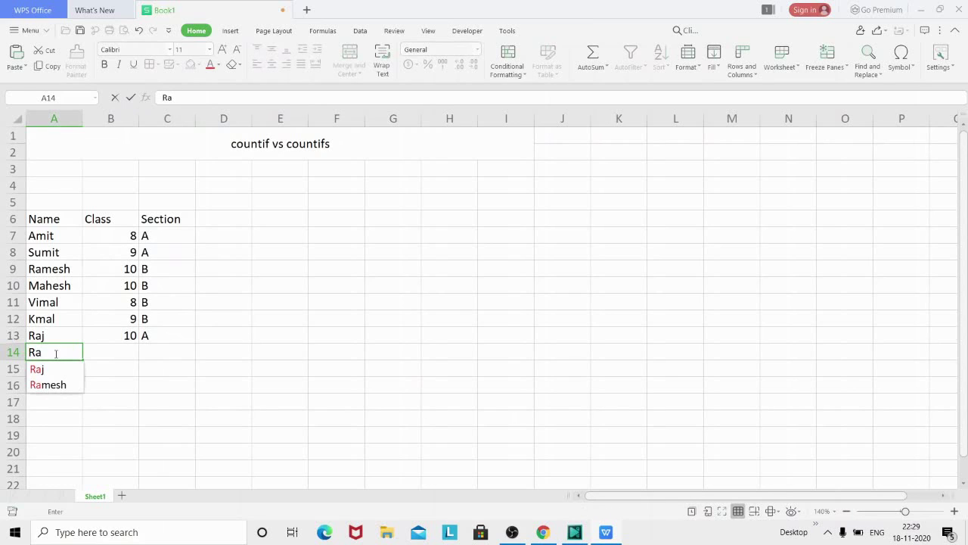
text(ni)
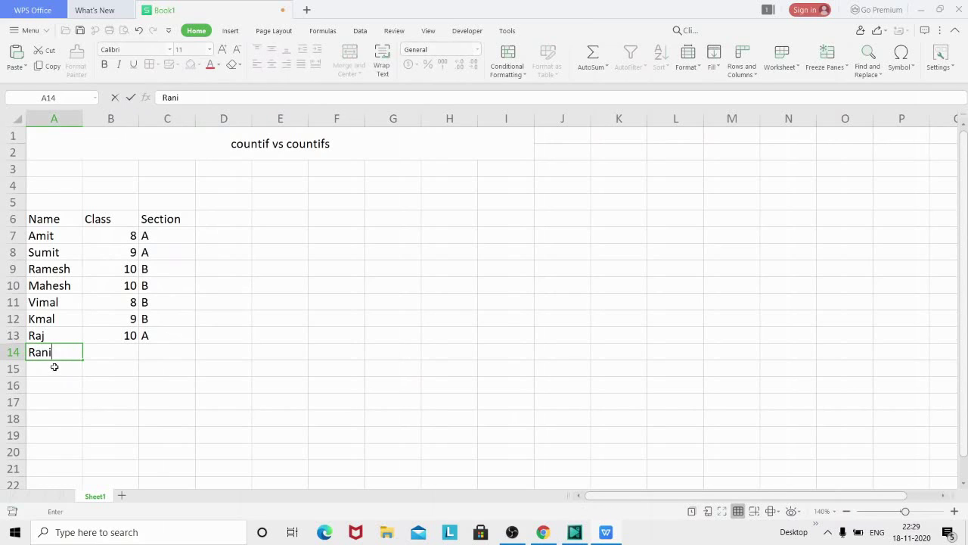
click(55, 368)
text(Sw)
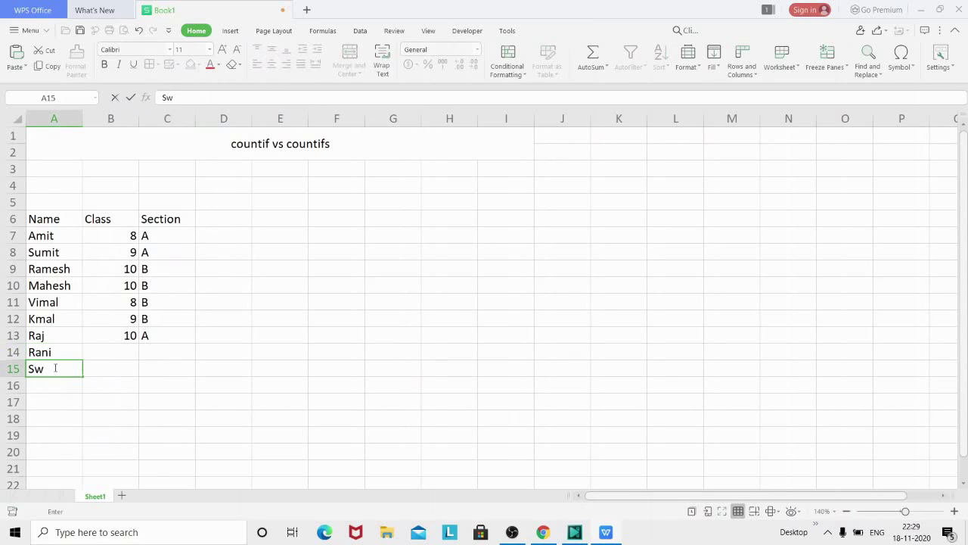
text(eety)
click(56, 386)
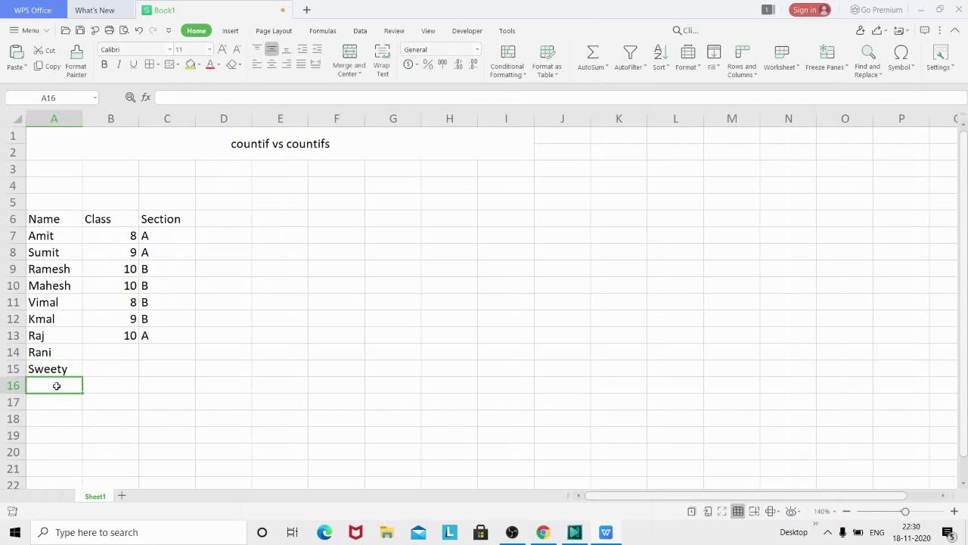
text(Sachin)
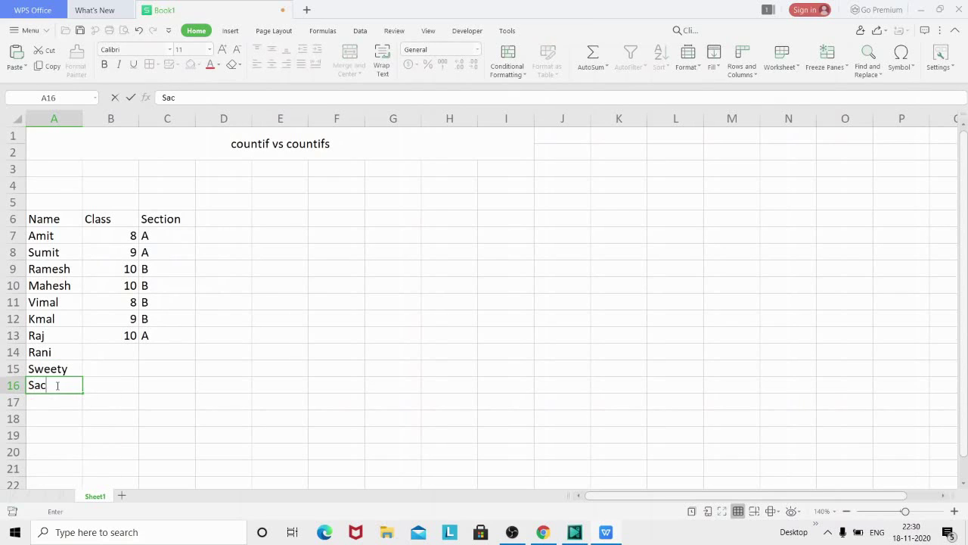
Step: Enter the Class values 8, 9 and 8 in cells B14 to B16
click(126, 353)
text(8)
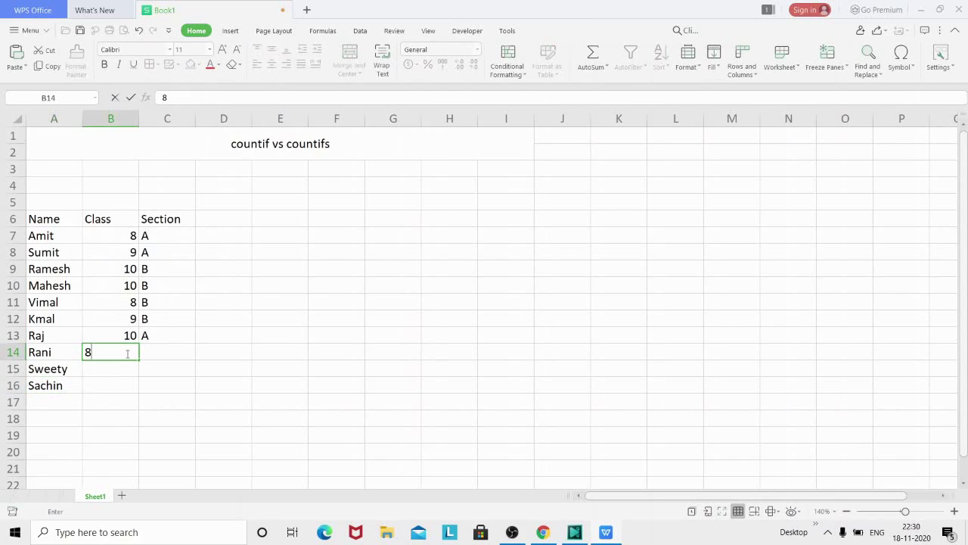
click(121, 367)
text(9)
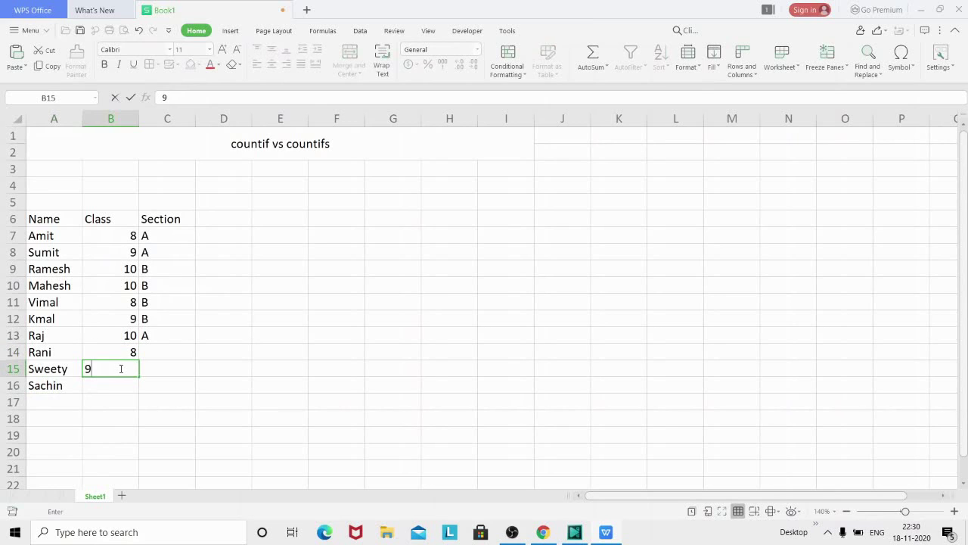
click(117, 380)
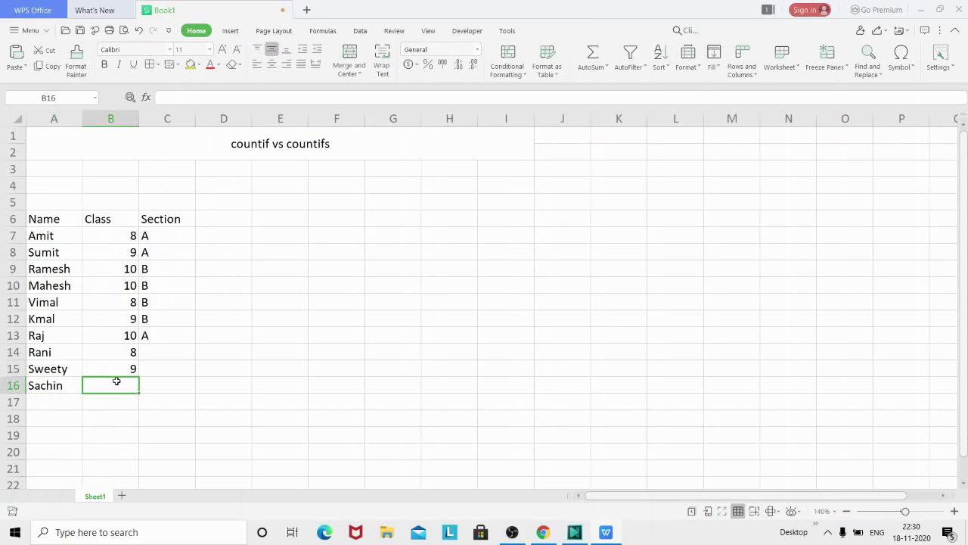
text(8)
Step: Enter the Section values A in C16, B in C15 and A in C14
click(158, 386)
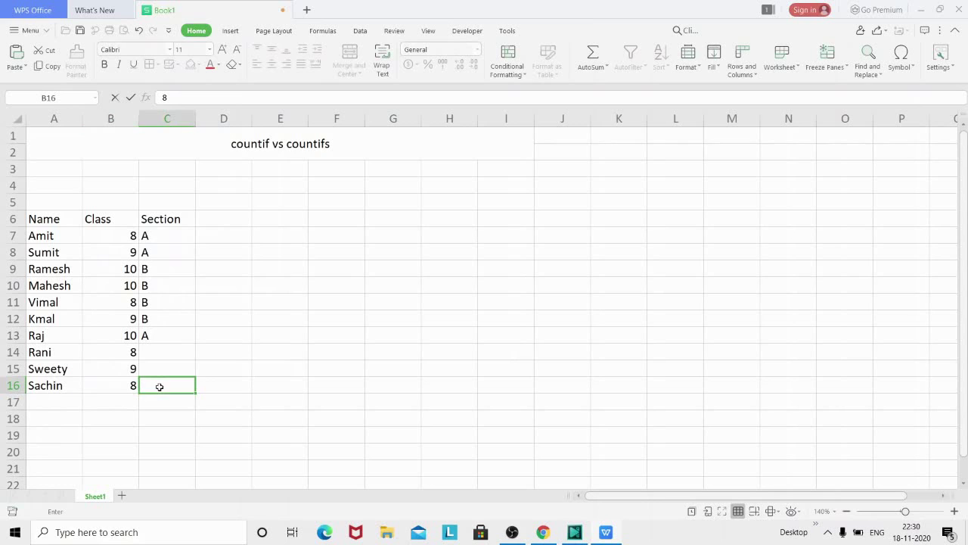
text(A)
click(169, 368)
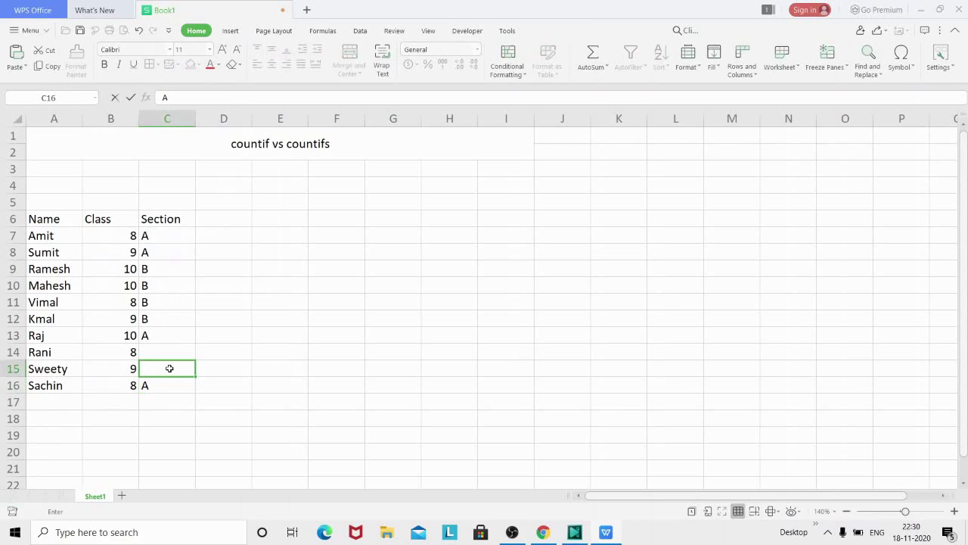
text(B)
click(173, 351)
text(A)
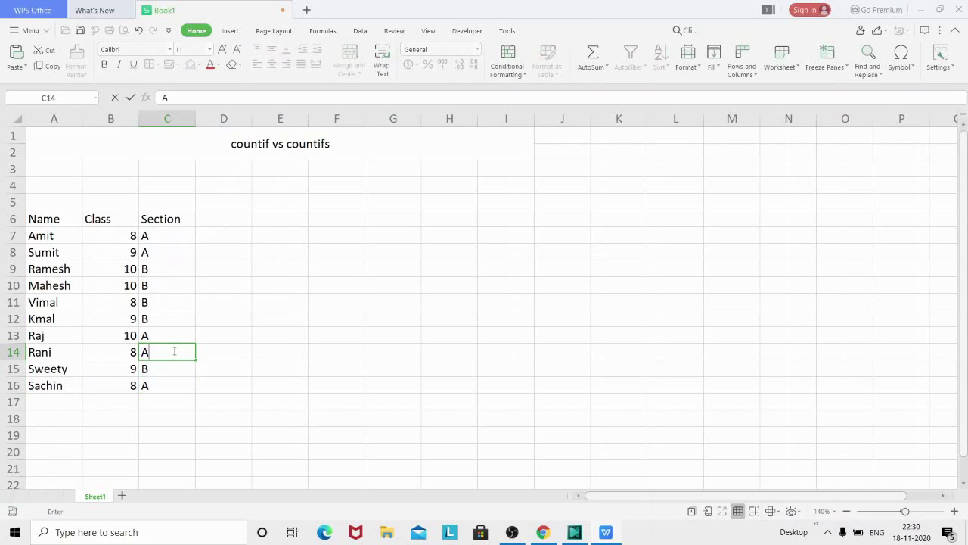
click(276, 370)
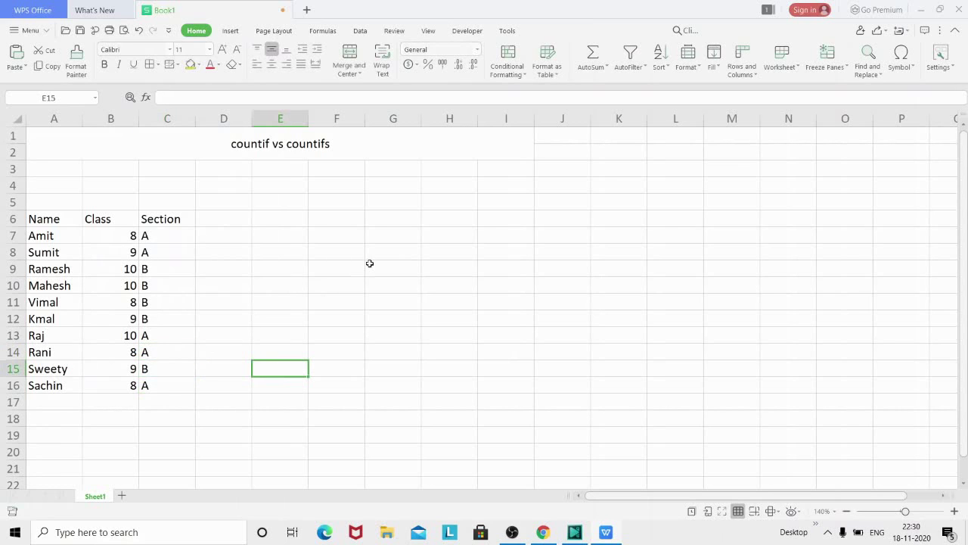
Step: Enter the label "Number of Student in Class" in cell G7 and auto-fit column G to it
click(385, 235)
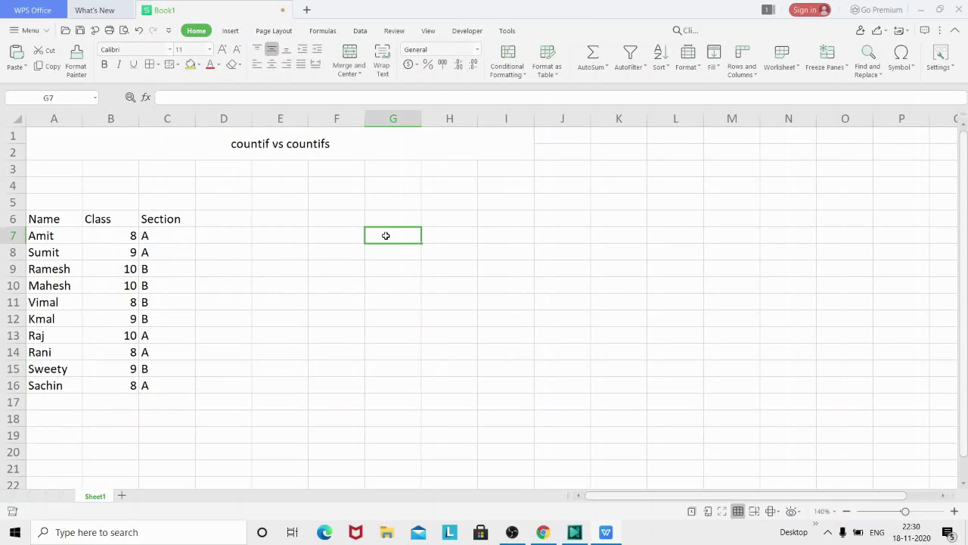
text(Num)
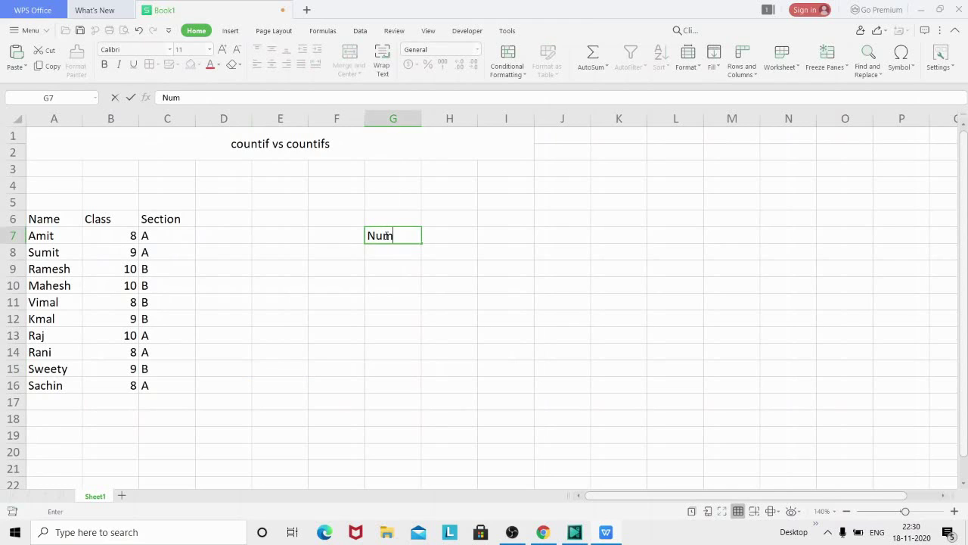
text(ber of Student)
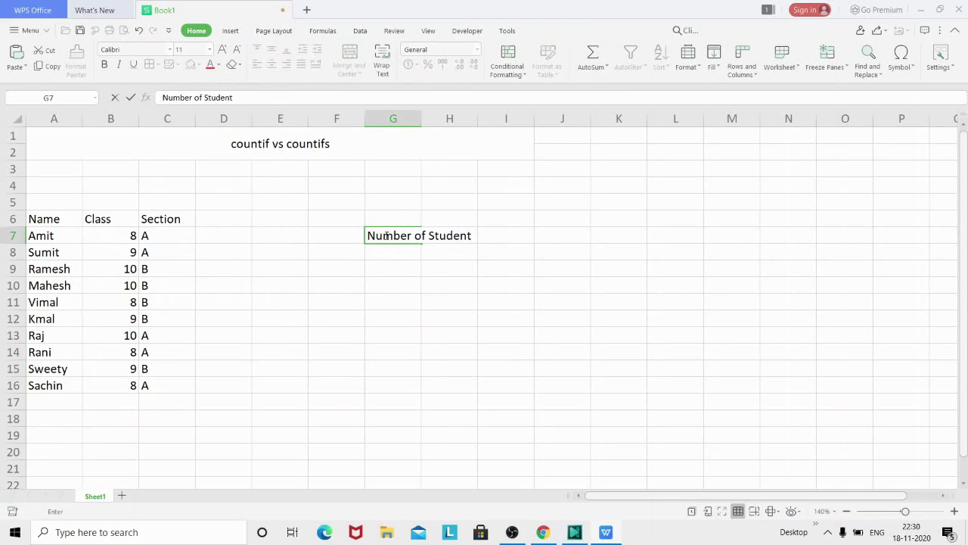
text( in Class)
click(391, 270)
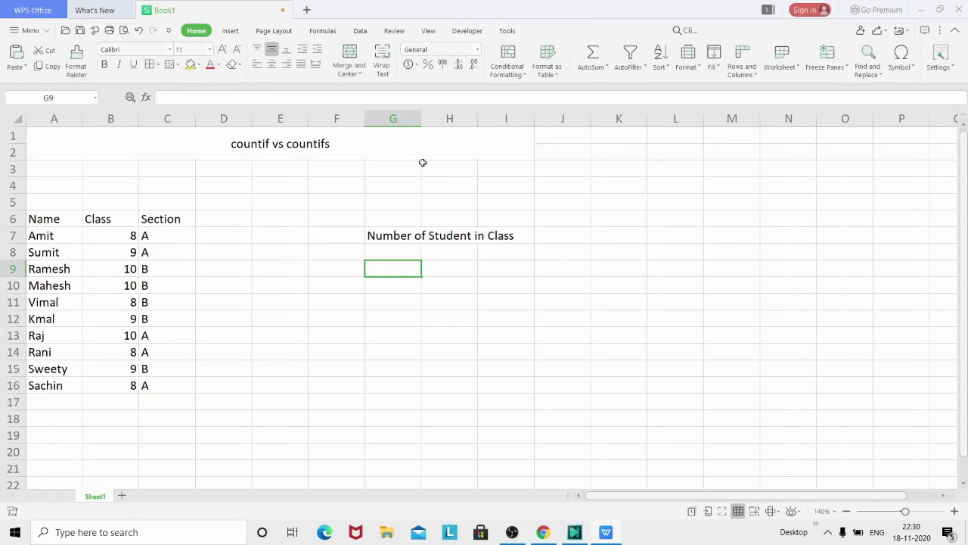
double_click(421, 118)
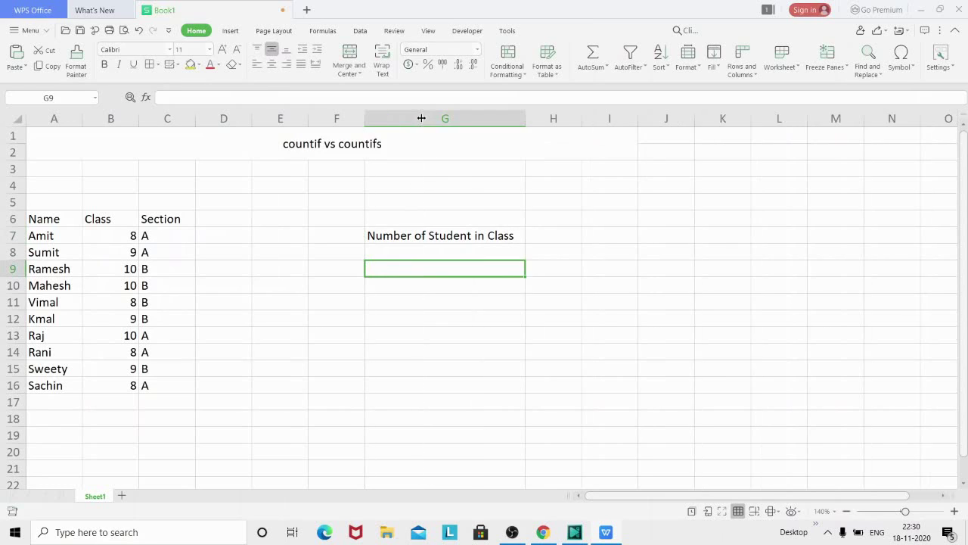
Step: Extend the label in G7 to "Number of Student in Class 8" and widen column G to fit
click(470, 237)
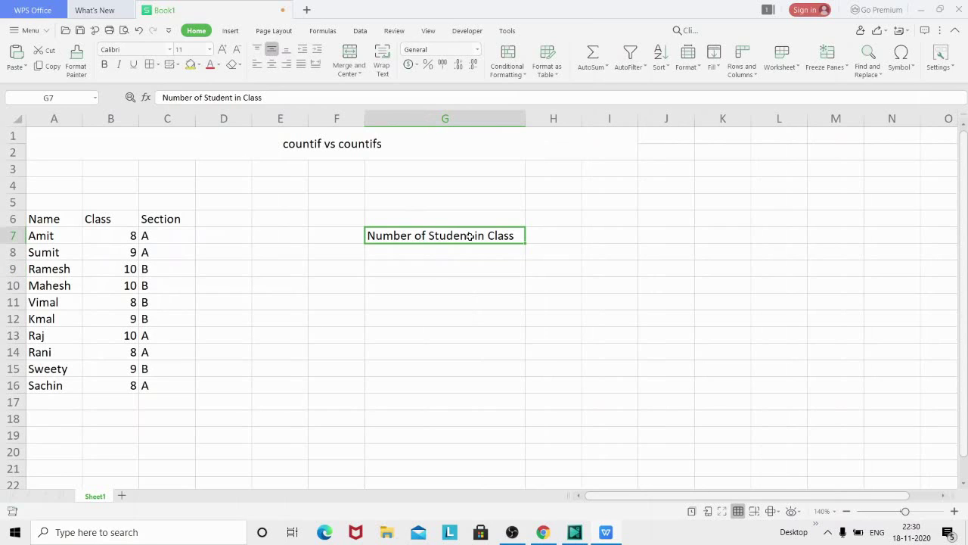
double_click(519, 237)
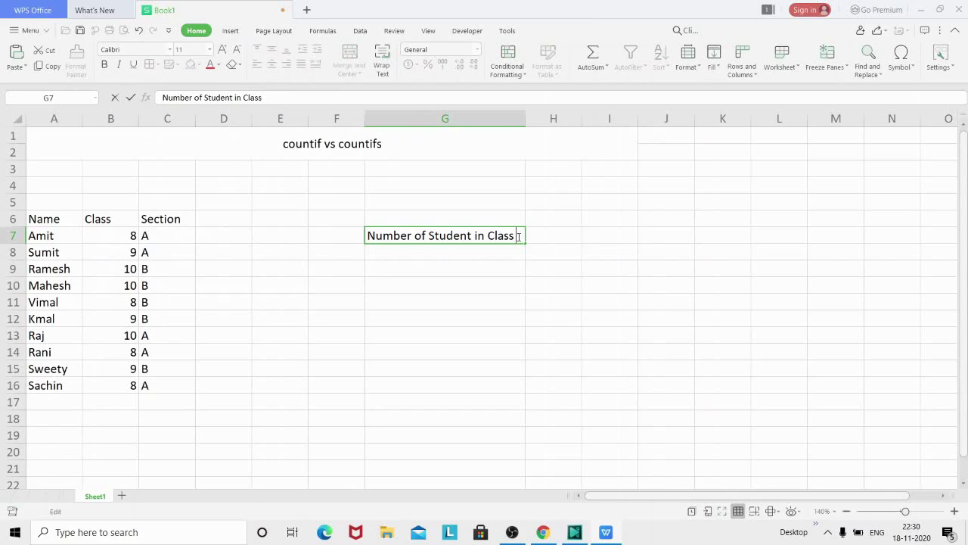
text(8)
click(512, 256)
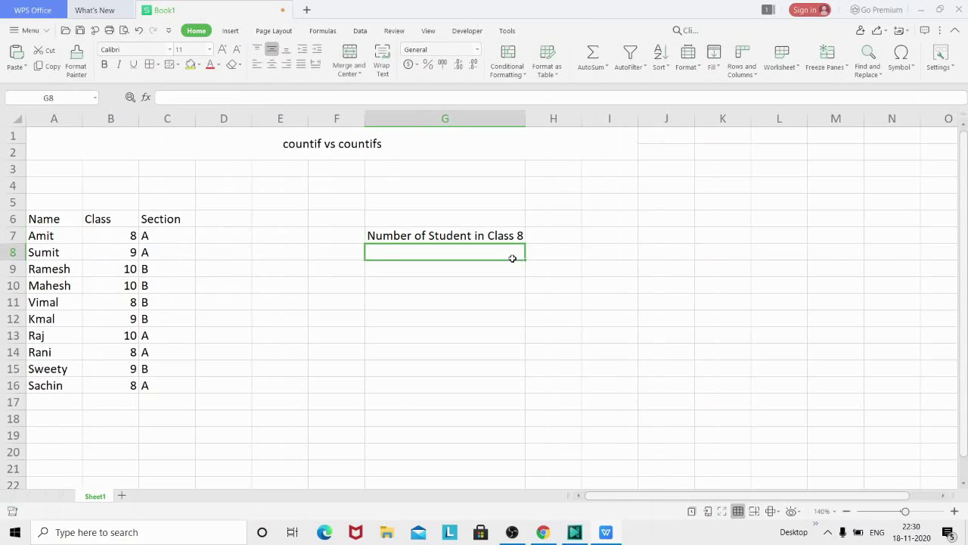
double_click(527, 121)
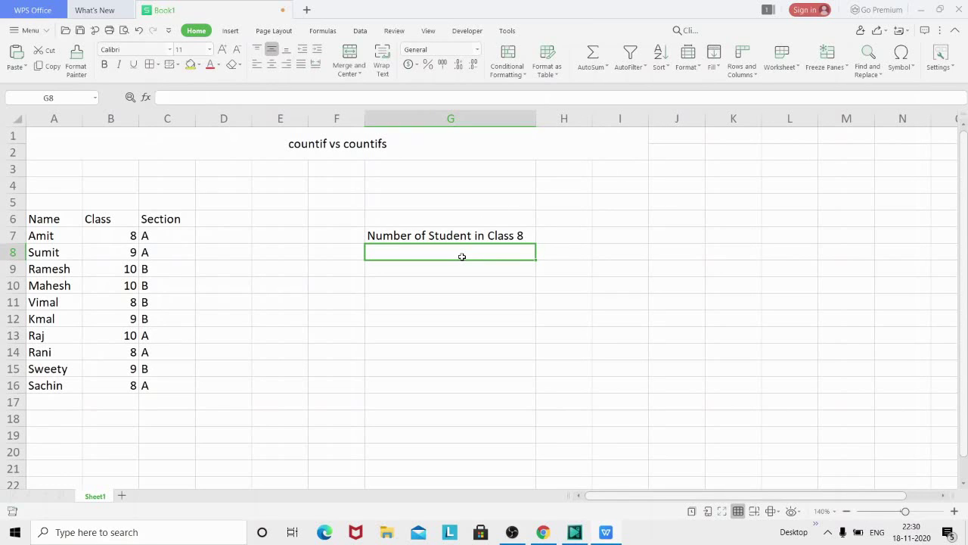
Step: Enter the label "Number of Student in Class 8 of Section A" in cell G8 and auto-fit column G to it
text(Number of Student in Class 8)
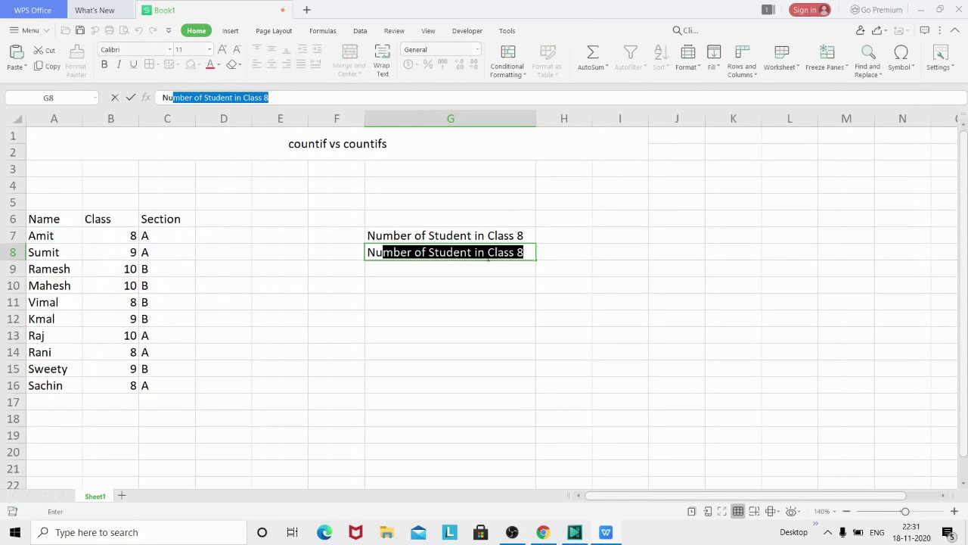
click(525, 254)
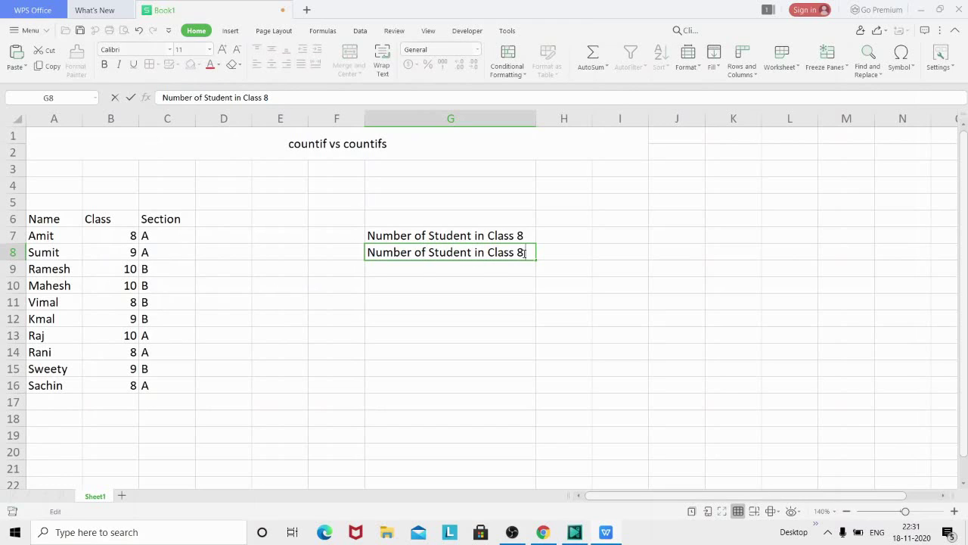
text(of Section A)
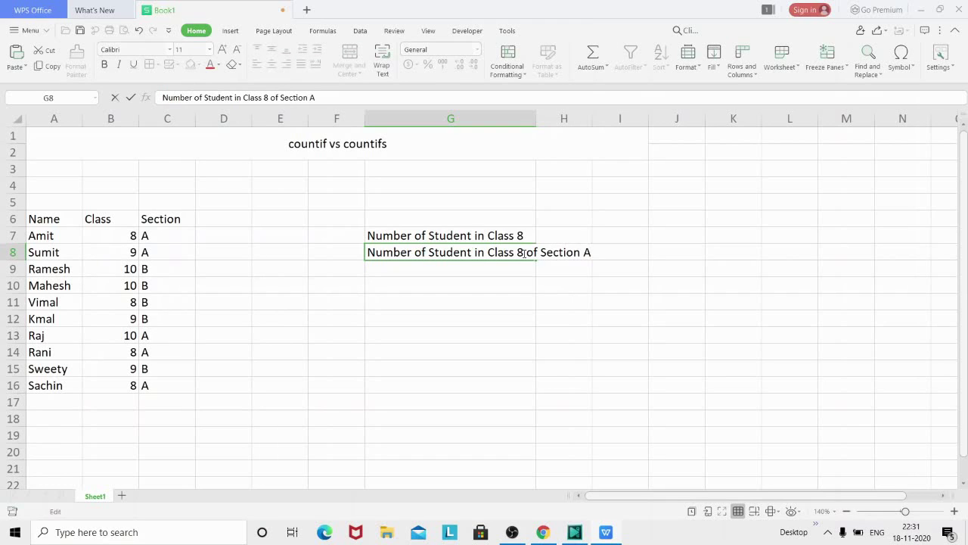
click(513, 297)
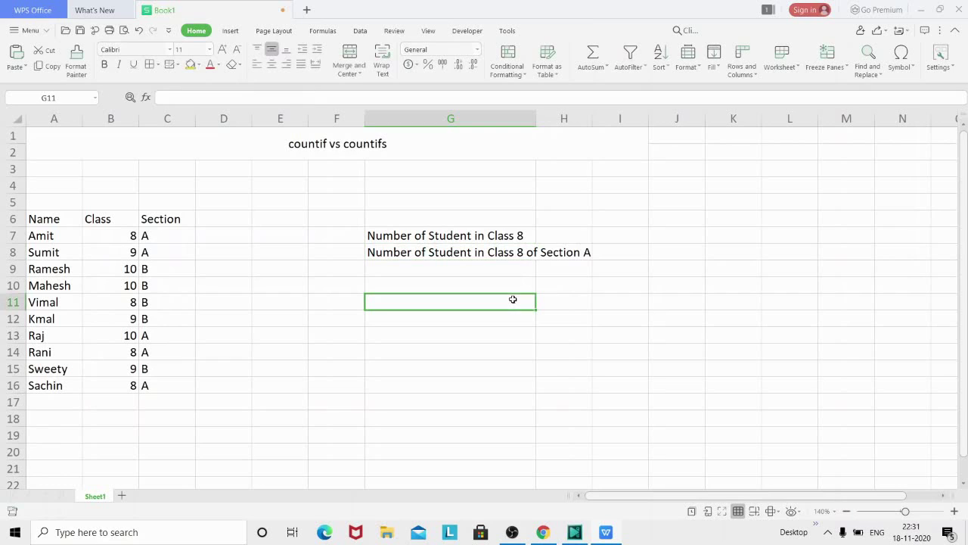
double_click(536, 119)
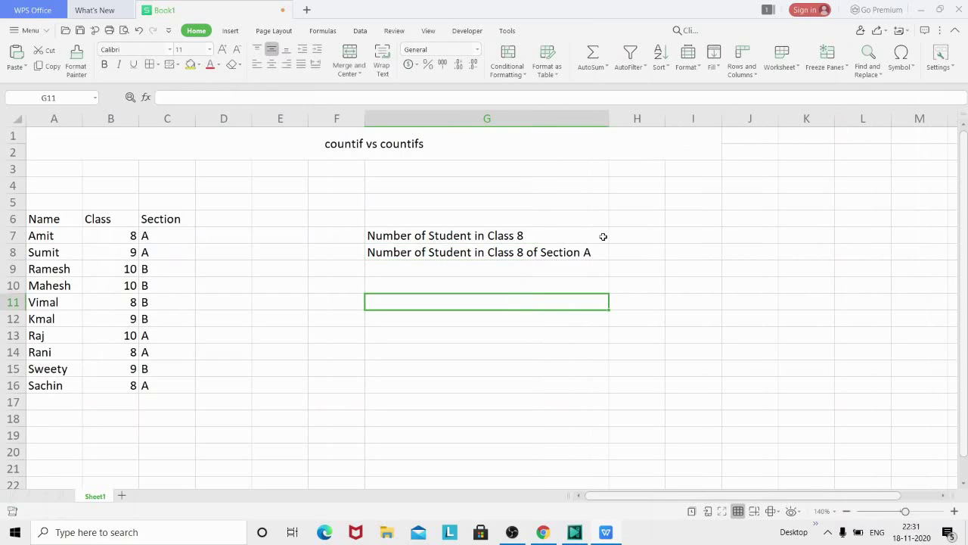
Step: Enter the formula =COUNTIF(B7:B16,"8") in H7 to count the students in Class 8
click(535, 235)
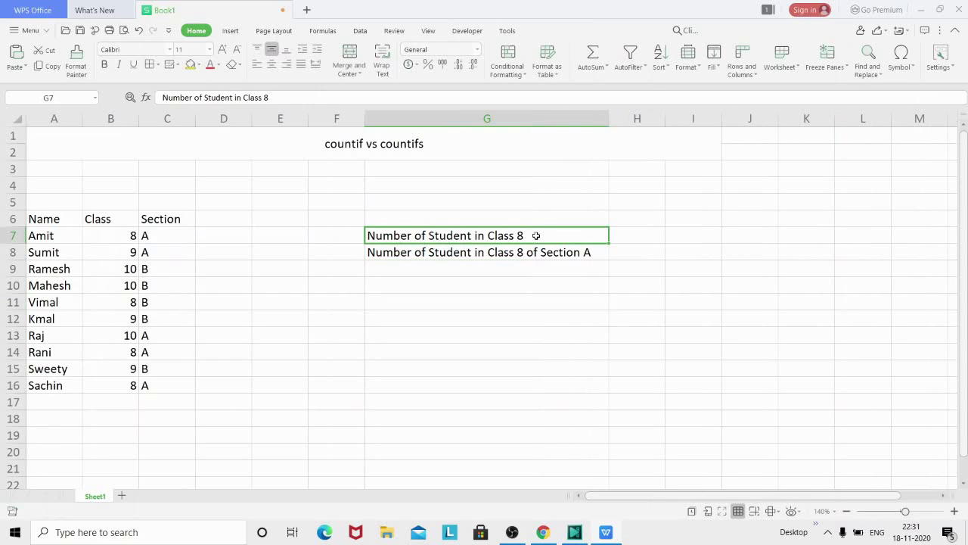
click(538, 252)
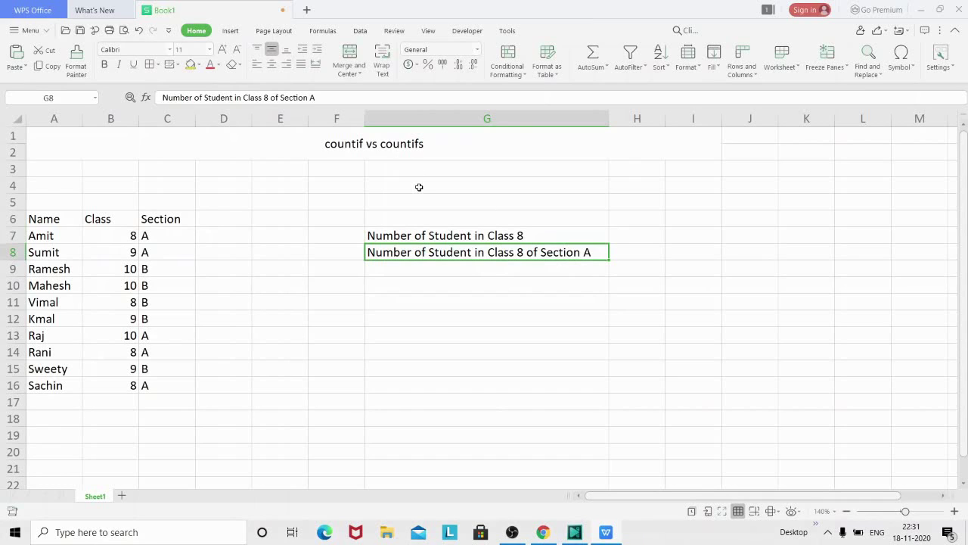
click(461, 236)
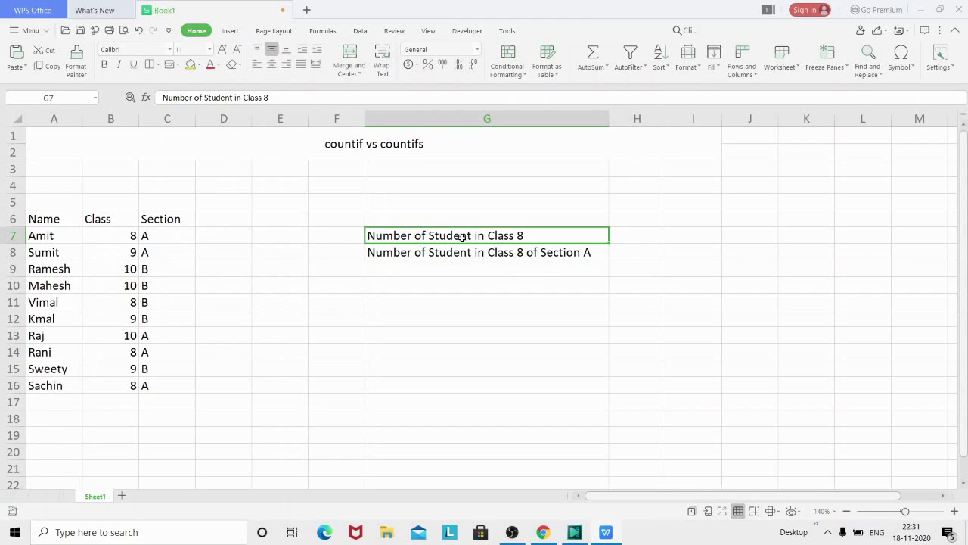
click(626, 235)
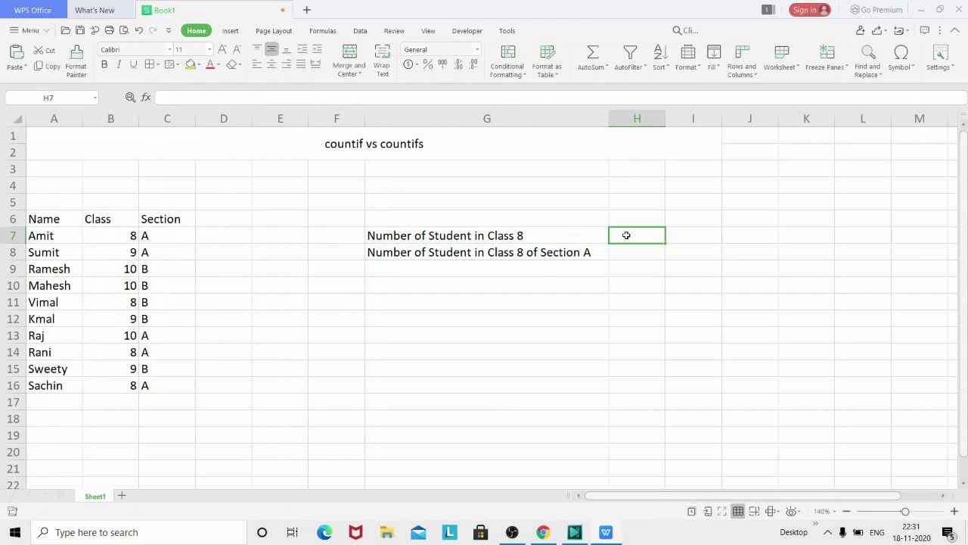
text(=coun)
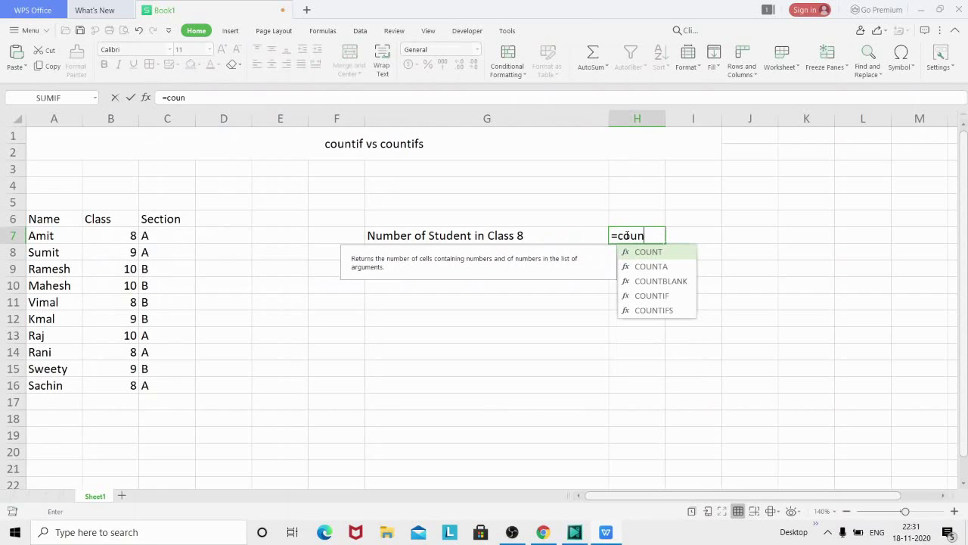
text(ti)
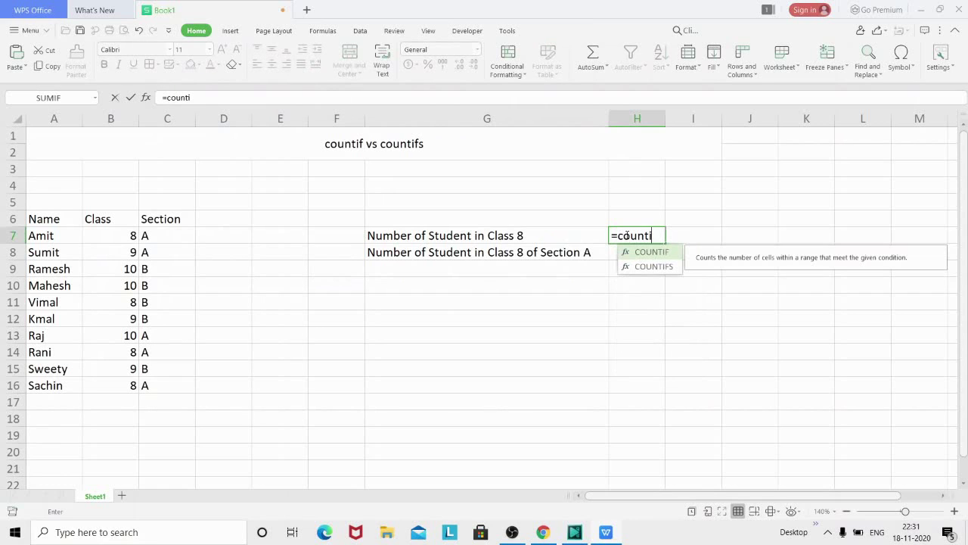
text(f()
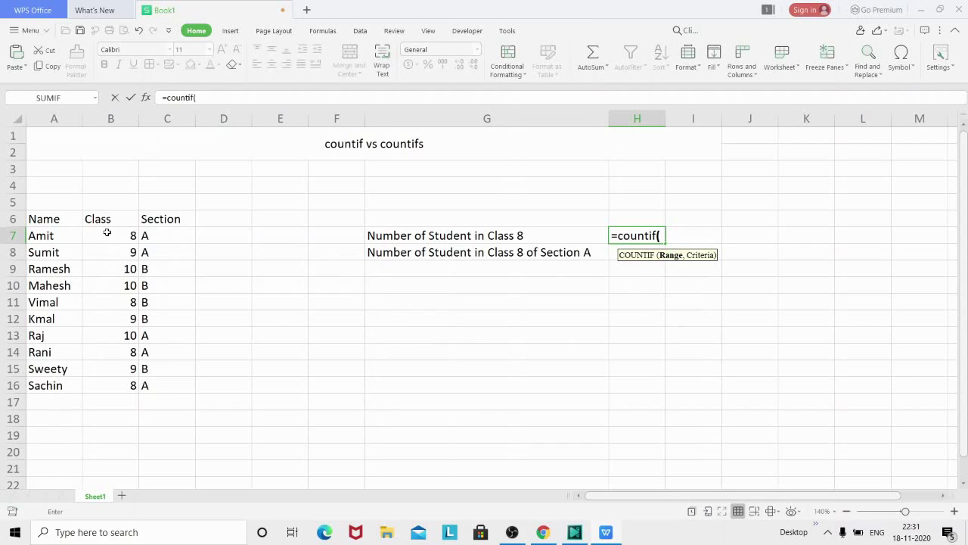
drag(107, 232, 111, 386)
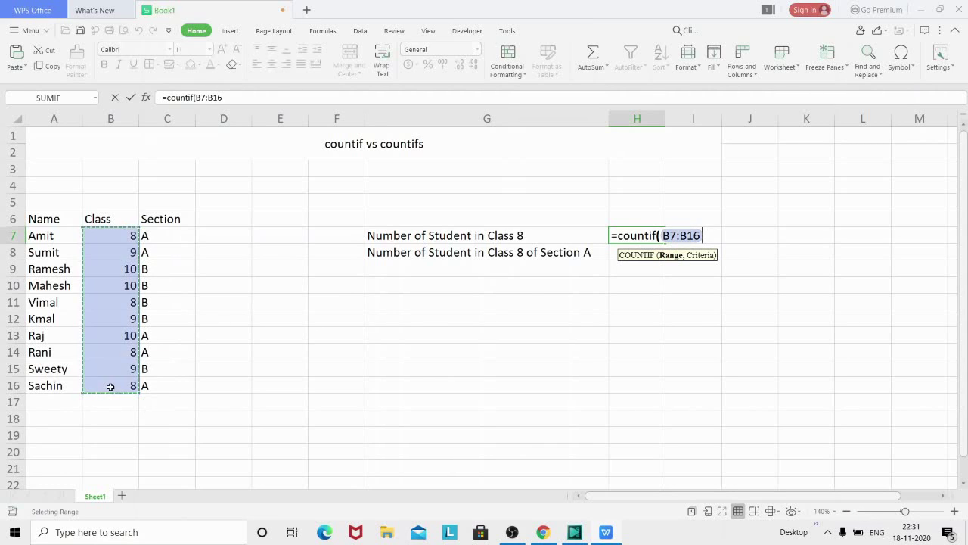
text(,)
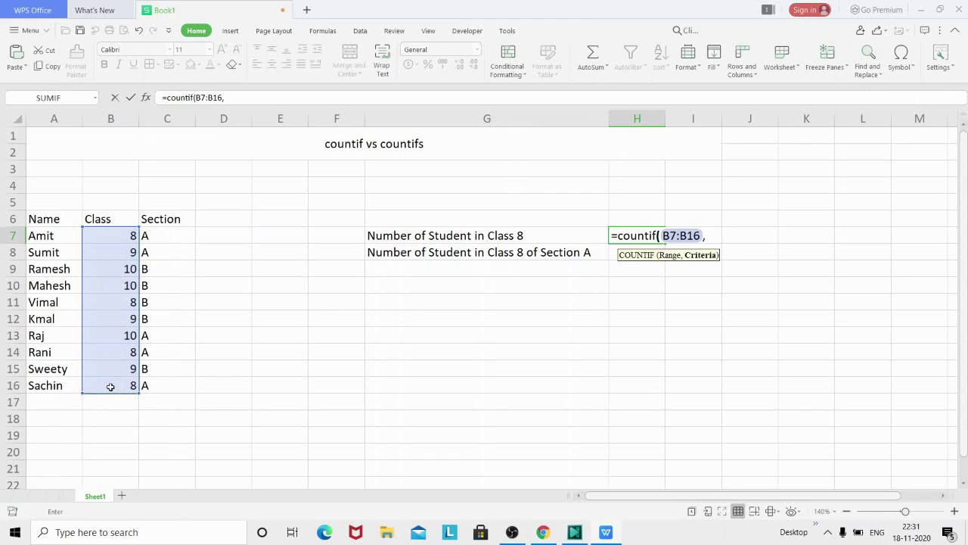
text("8"))
key(Return)
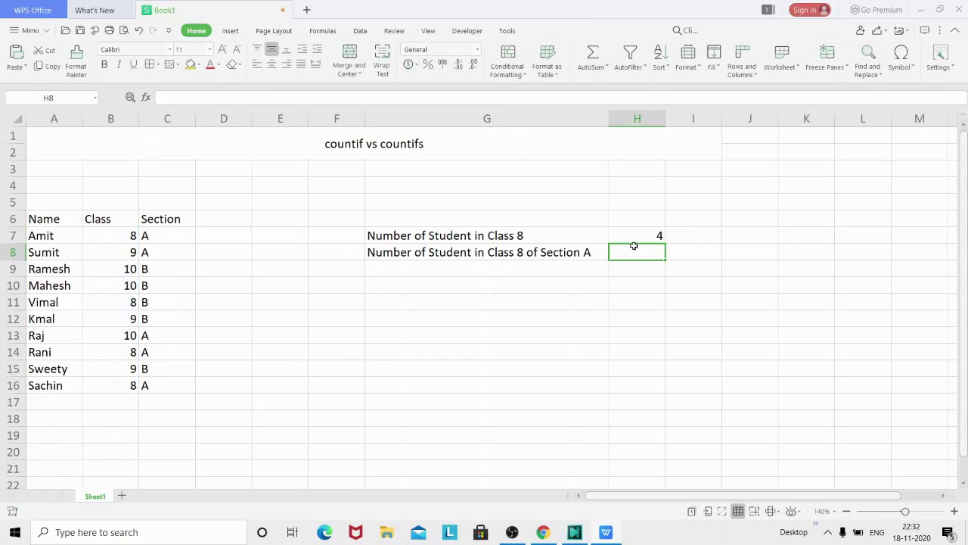
Step: Check the COUNTIF formula in H7 against the Class entries in B7, B11, B14 and B16
click(637, 238)
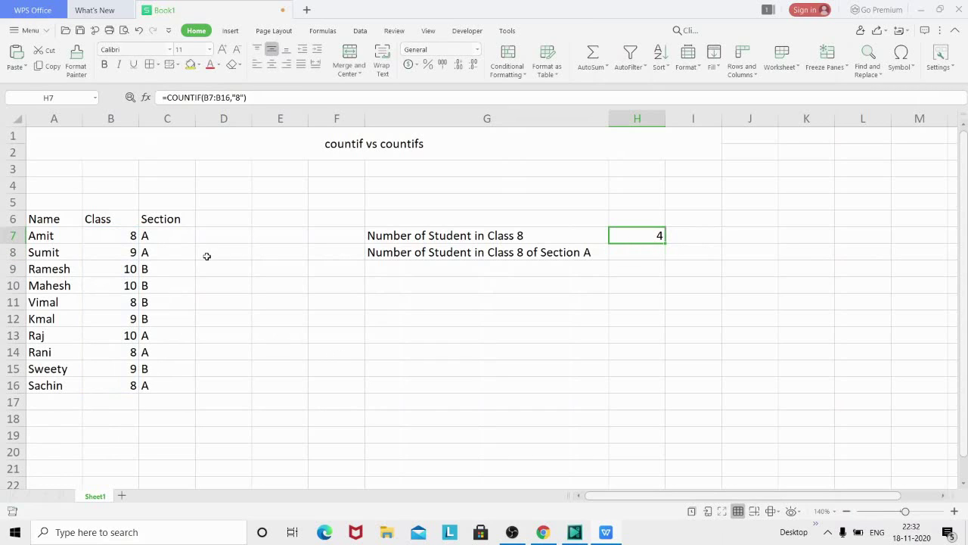
click(126, 235)
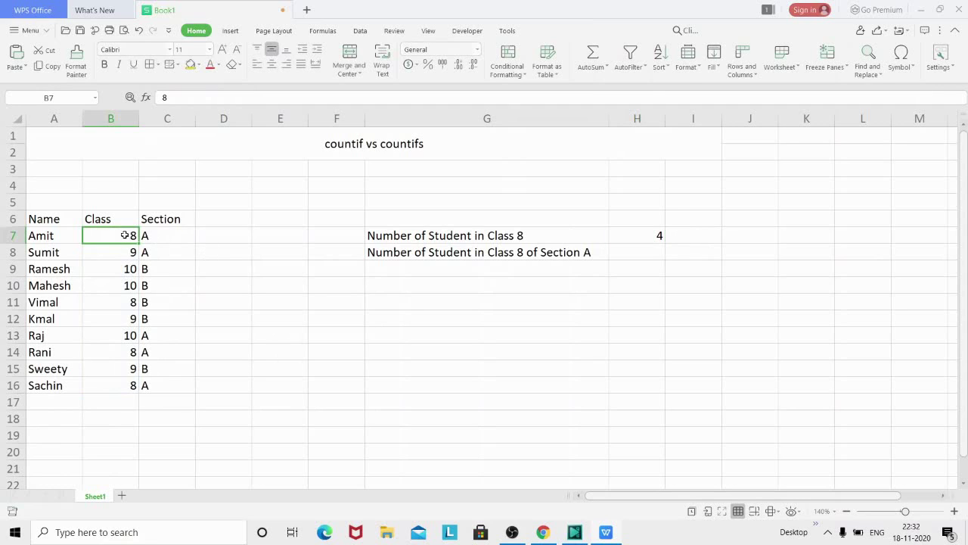
click(128, 302)
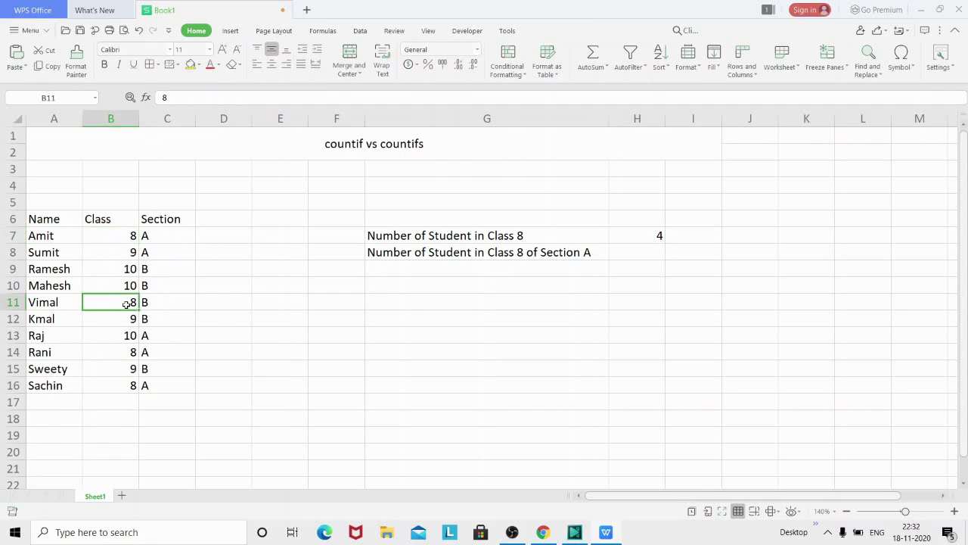
click(121, 353)
click(121, 389)
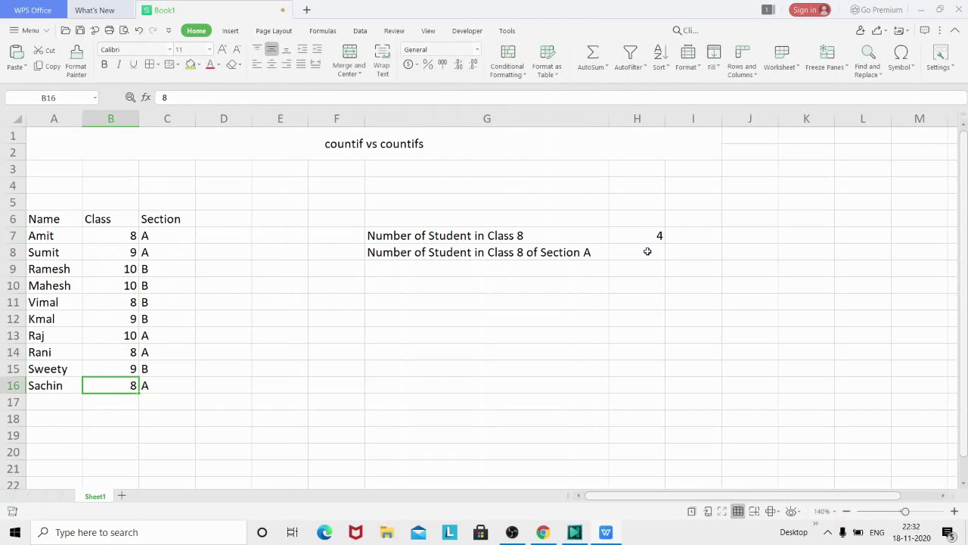
Step: Enter the formula =COUNTIFS(B7:B16,"8",C7:C16,"A") in H8 to count the Class 8 students of Section A
click(645, 253)
double_click(645, 253)
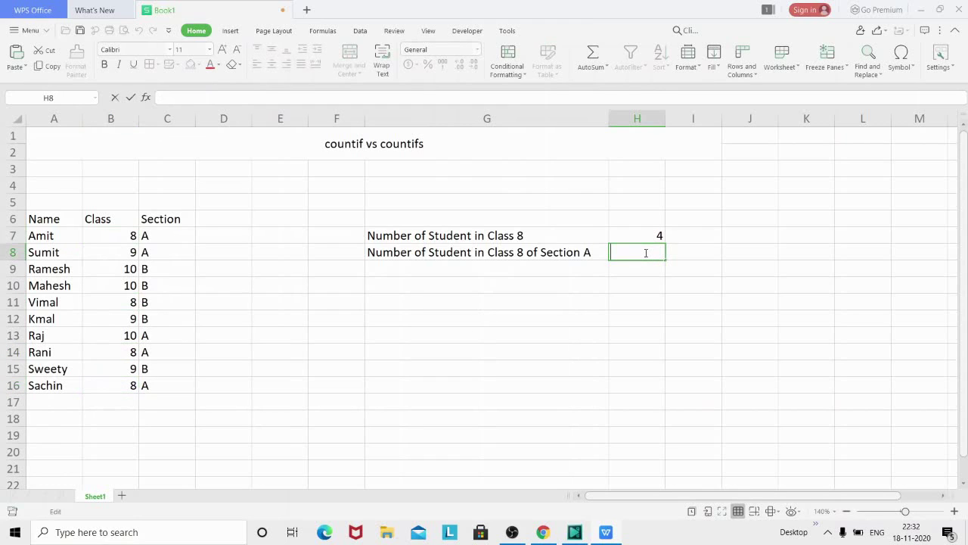
text(=cou)
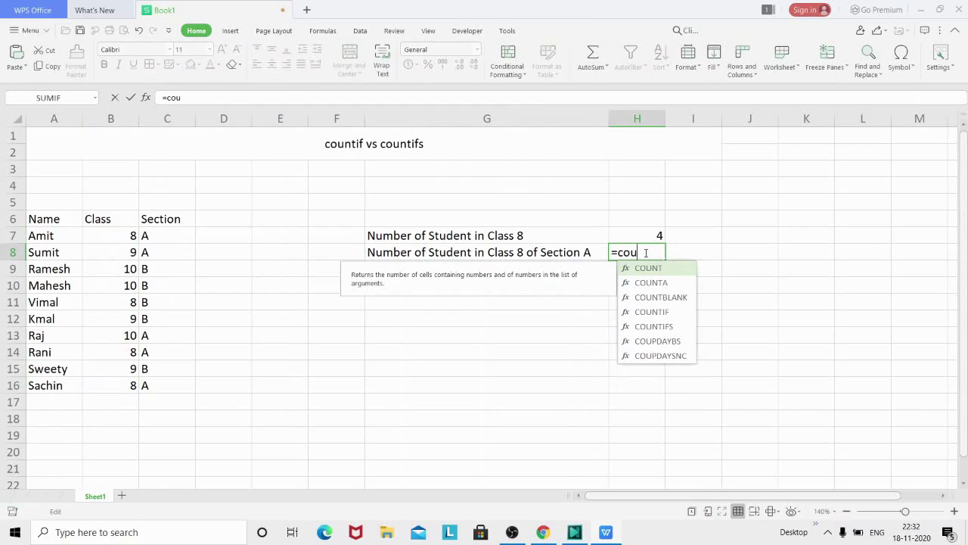
text(nt)
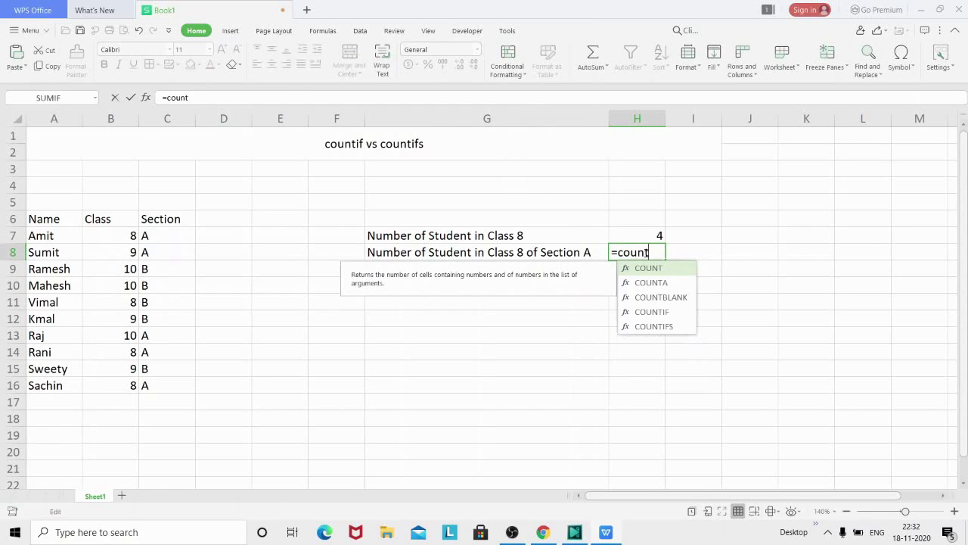
text(ifs)
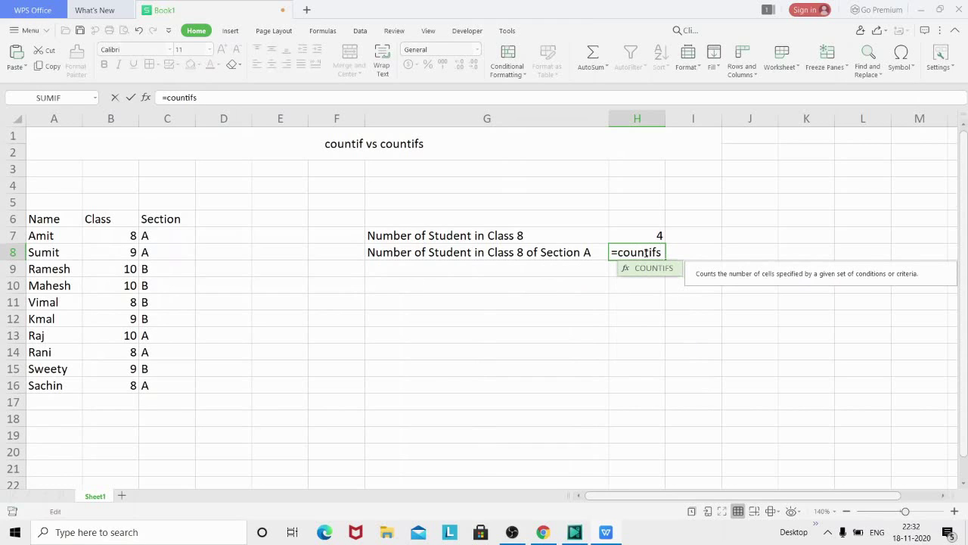
text(()
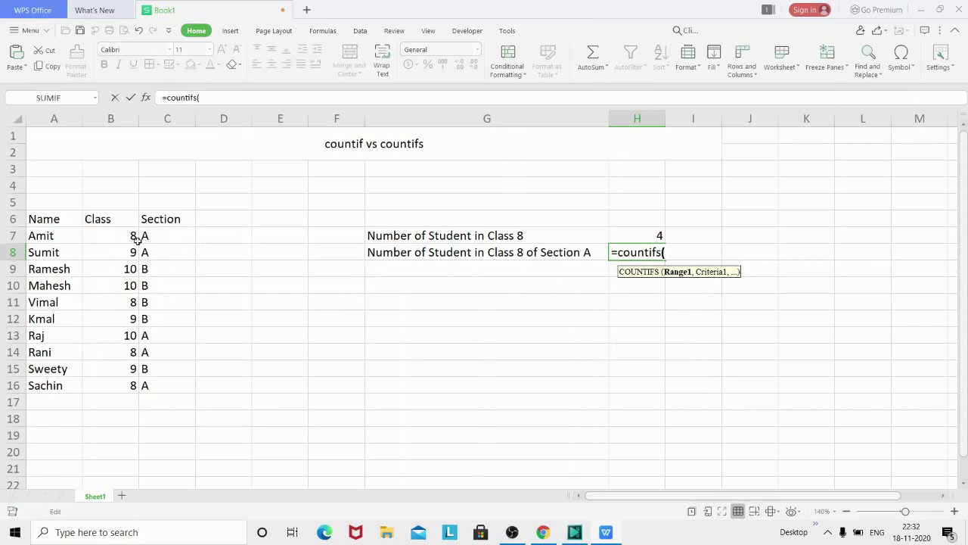
drag(114, 236, 111, 391)
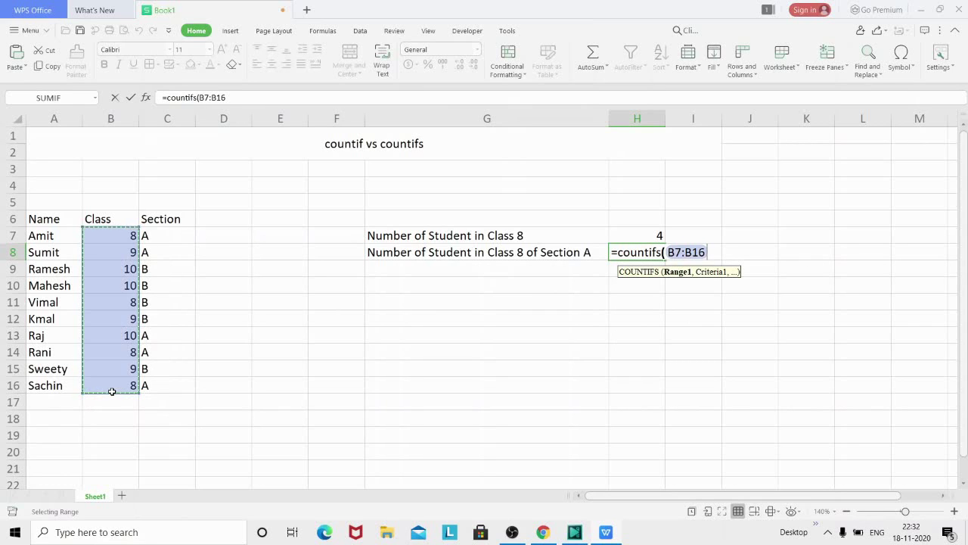
text(,")
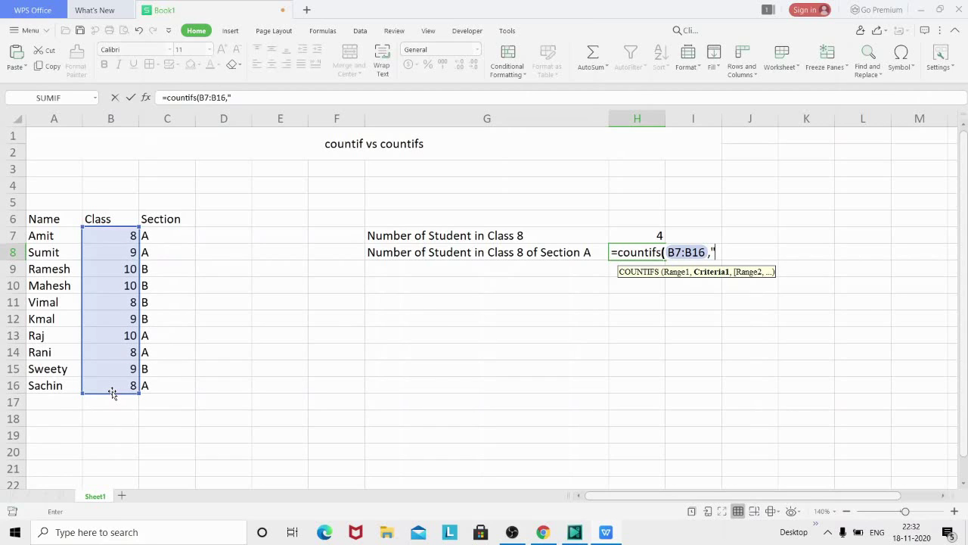
text(8",)
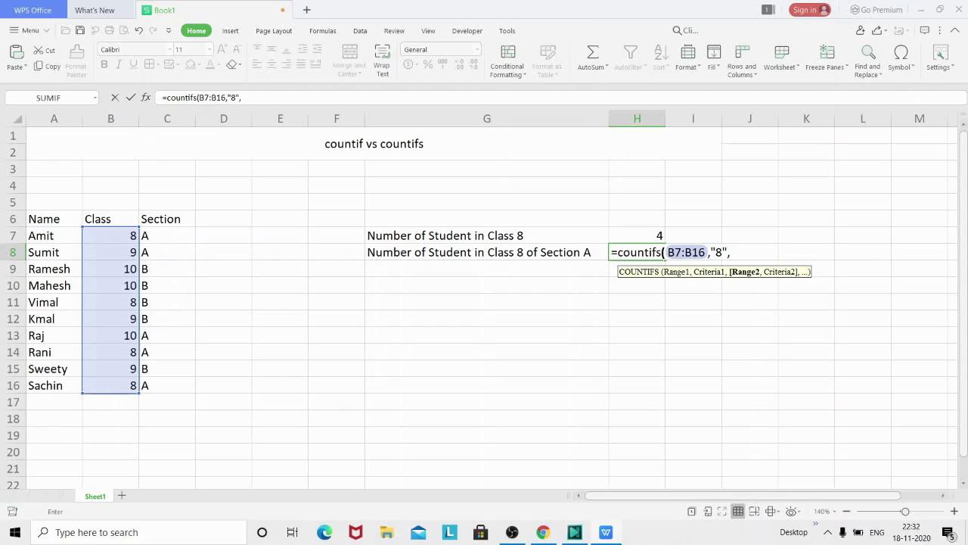
drag(165, 239, 161, 385)
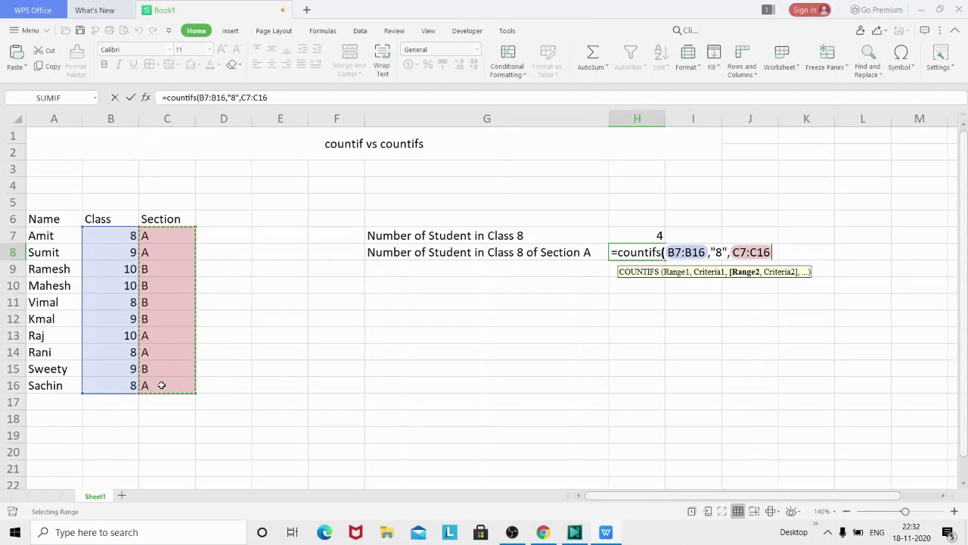
text(,)
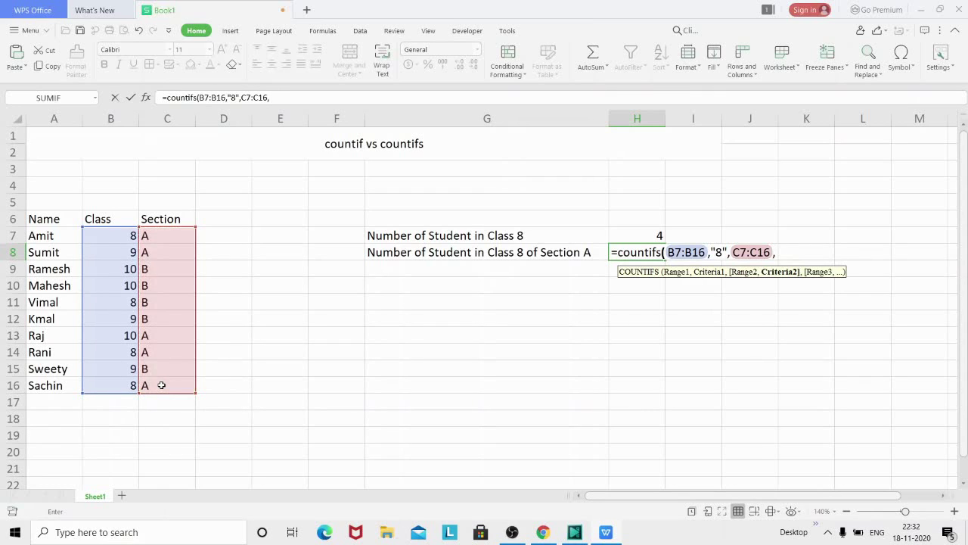
text("A"))
key(Return)
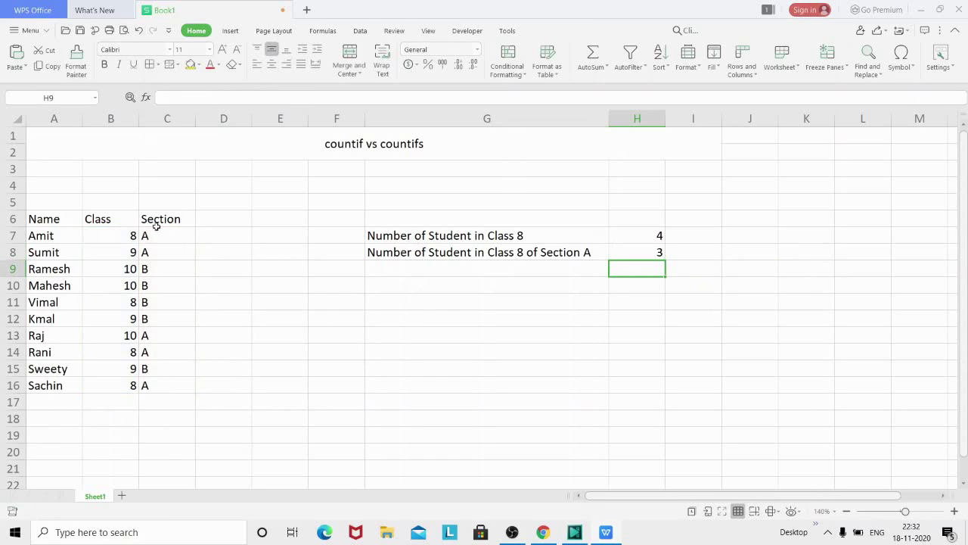
Step: Check the Class and Section values of the students in rows 7, 11, 14 and 16 against the COUNTIFS criteria
click(132, 236)
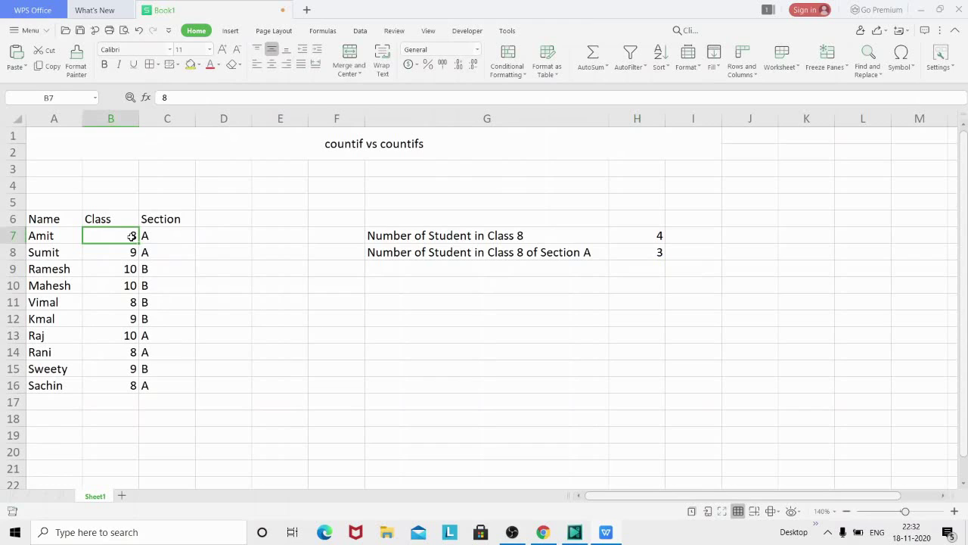
click(159, 235)
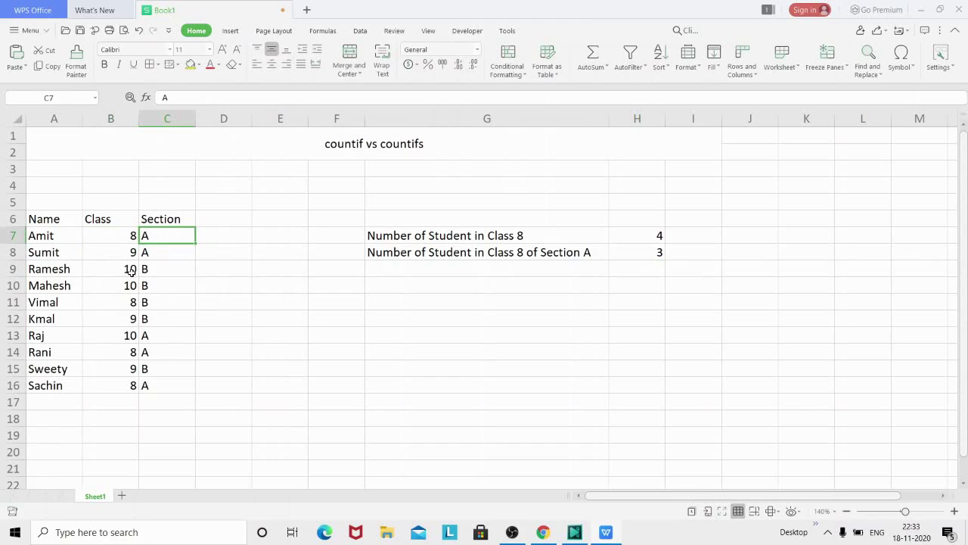
click(131, 302)
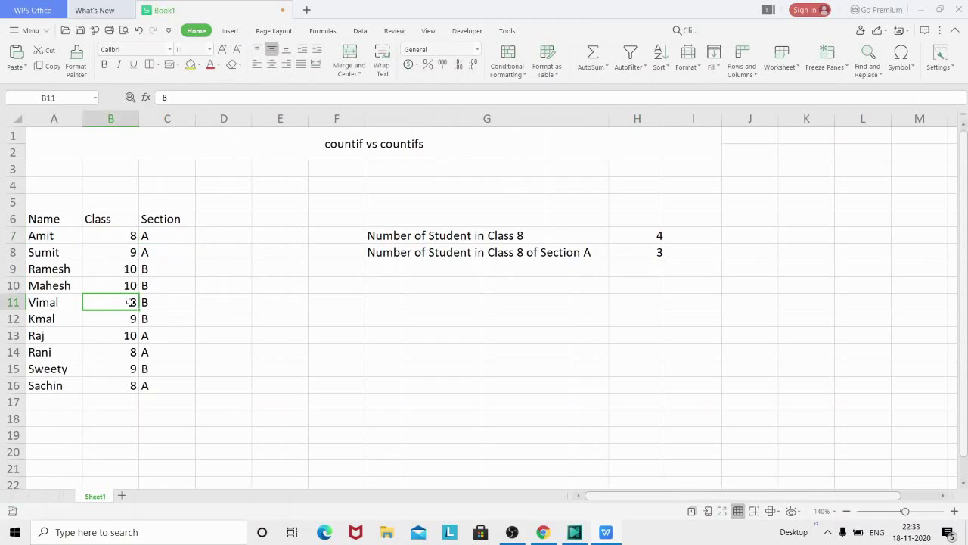
click(157, 301)
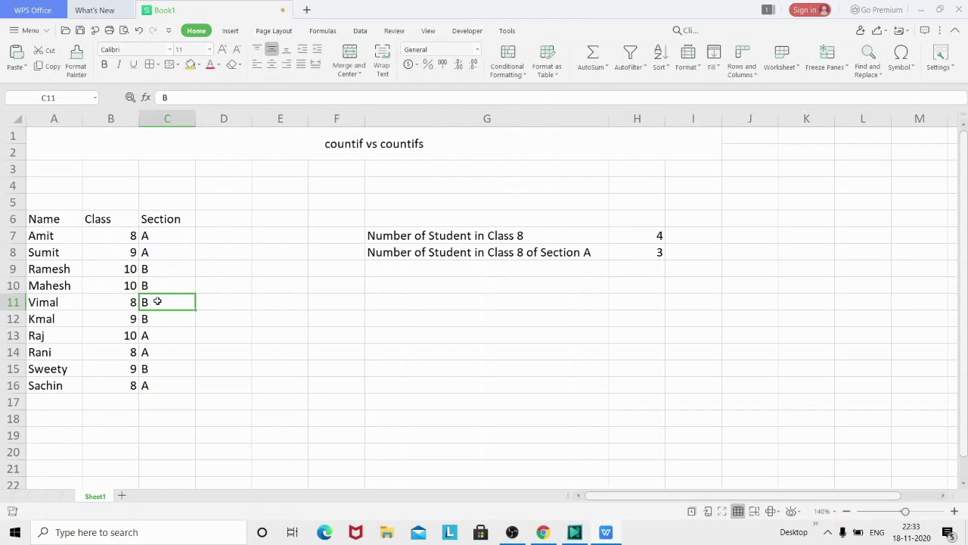
click(123, 353)
click(152, 354)
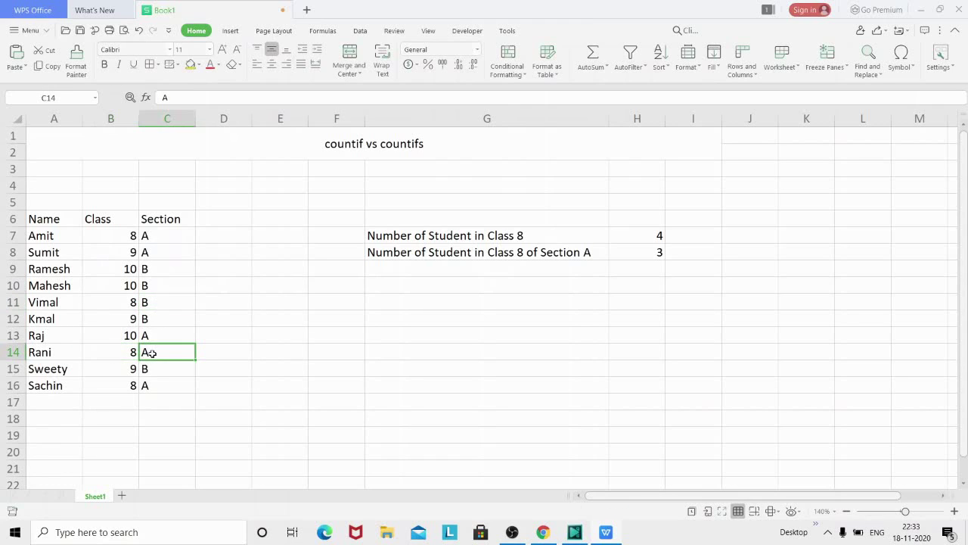
click(132, 354)
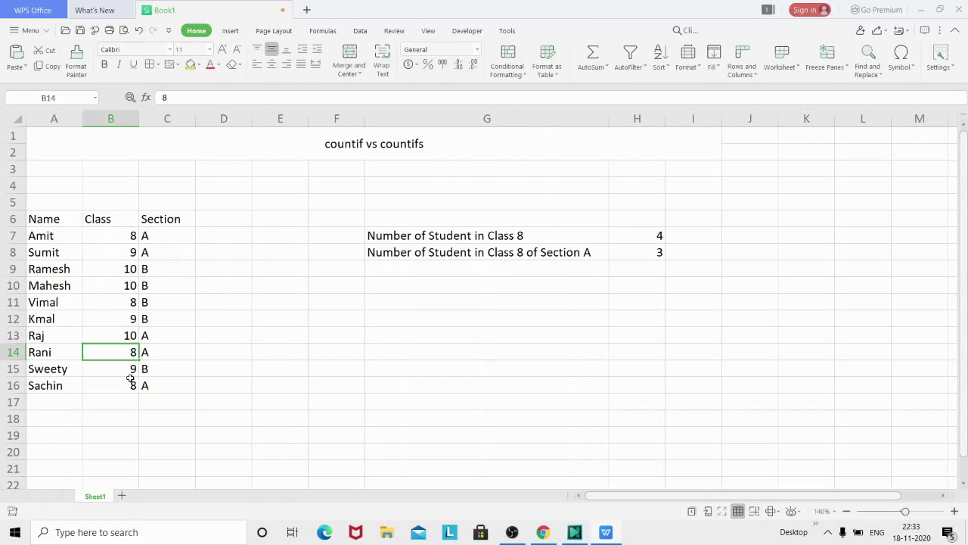
click(130, 385)
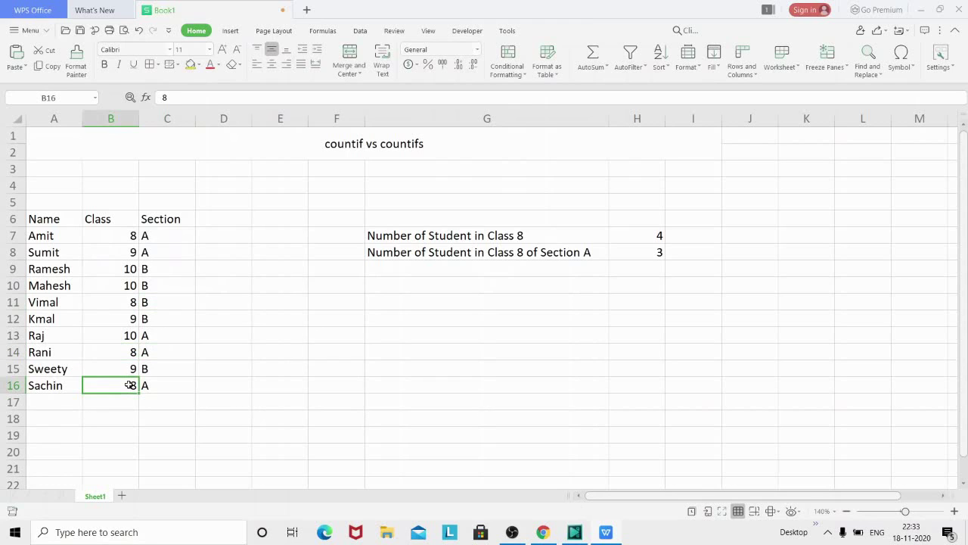
click(155, 383)
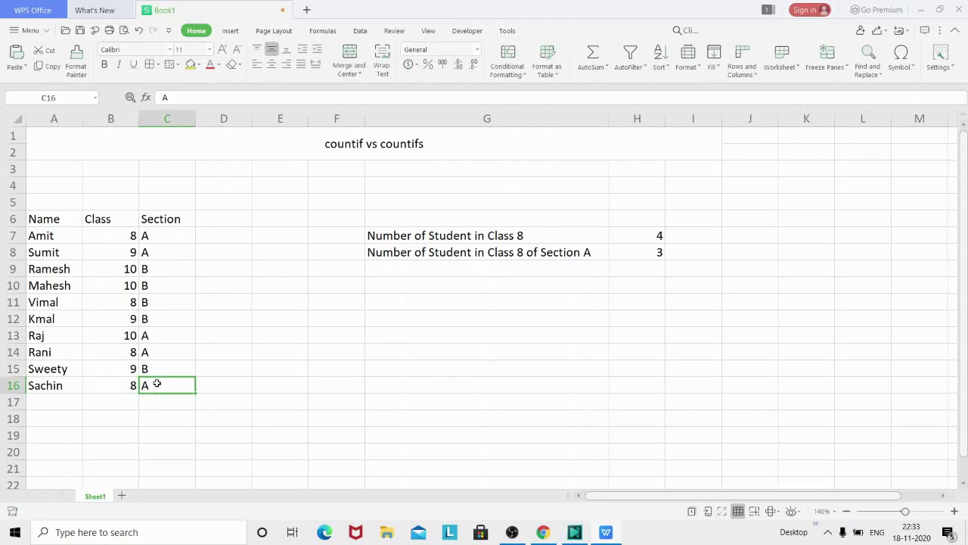
click(132, 385)
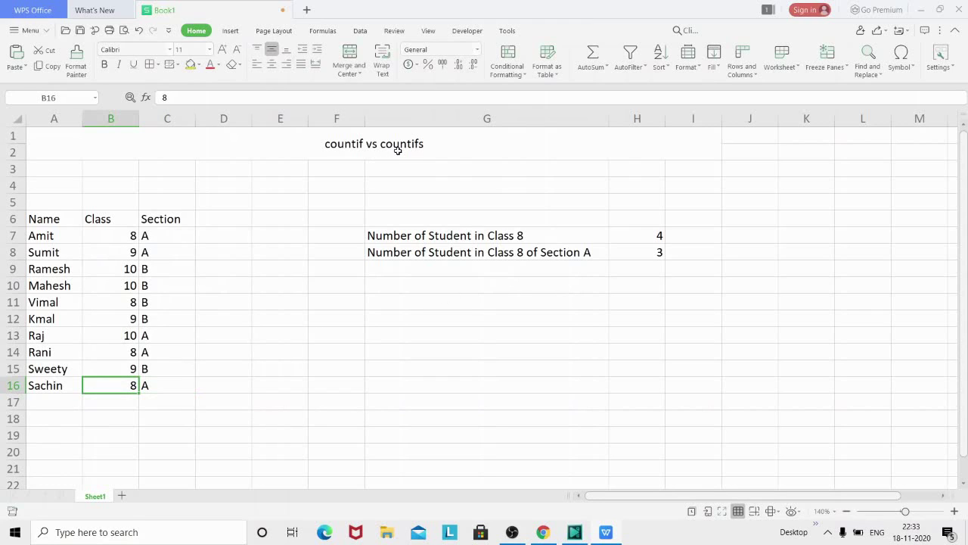
Step: Review the ranges and criteria of the COUNTIF formula in H7 and the COUNTIFS formula in H8, leaving both as they are
click(651, 238)
double_click(651, 238)
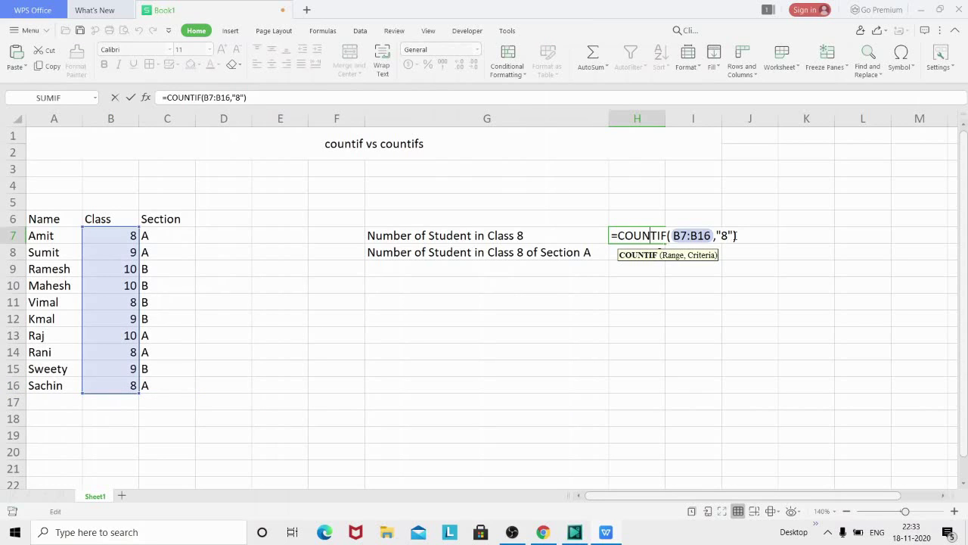
key(Return)
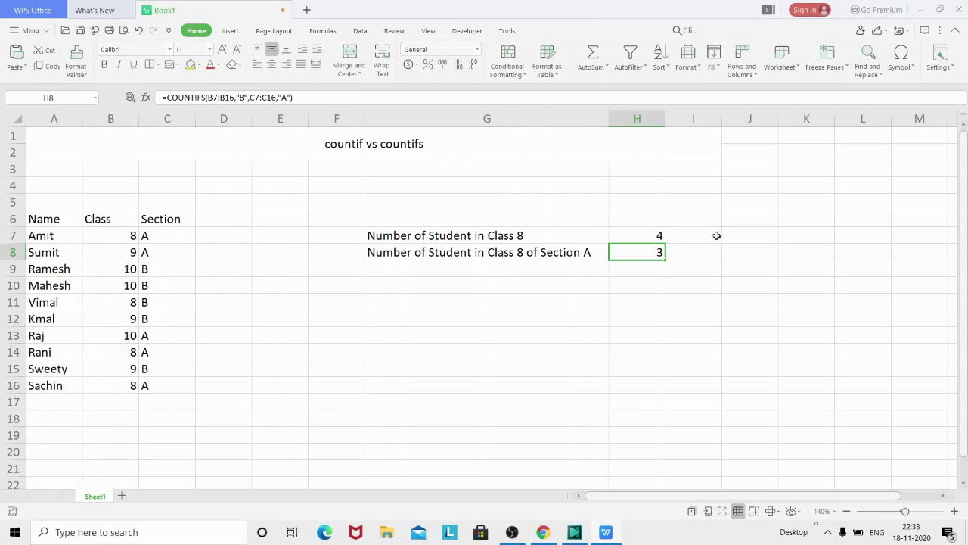
double_click(656, 252)
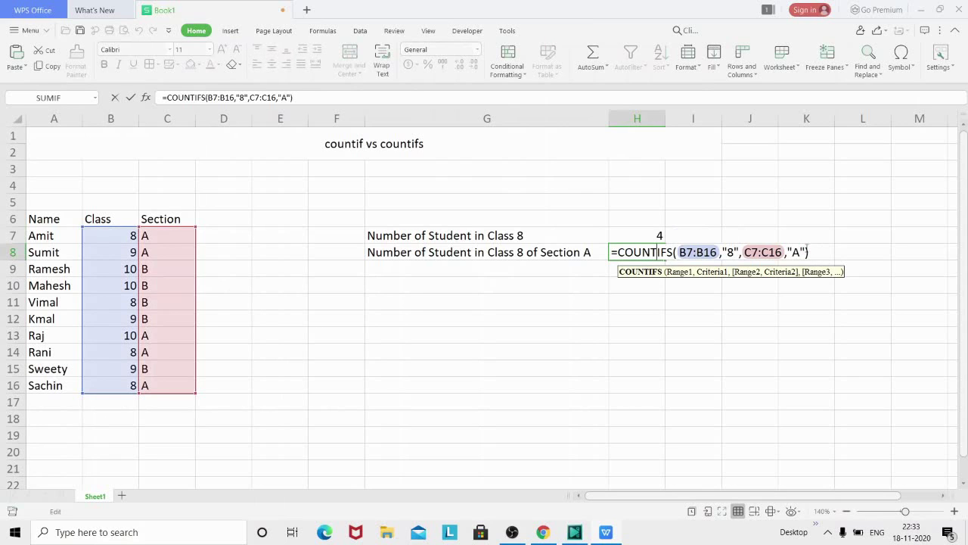
key(Return)
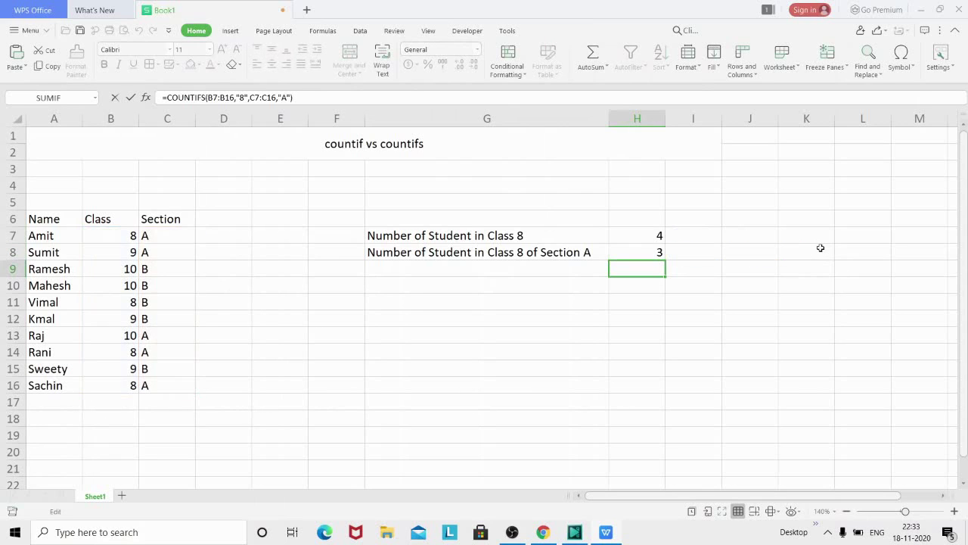